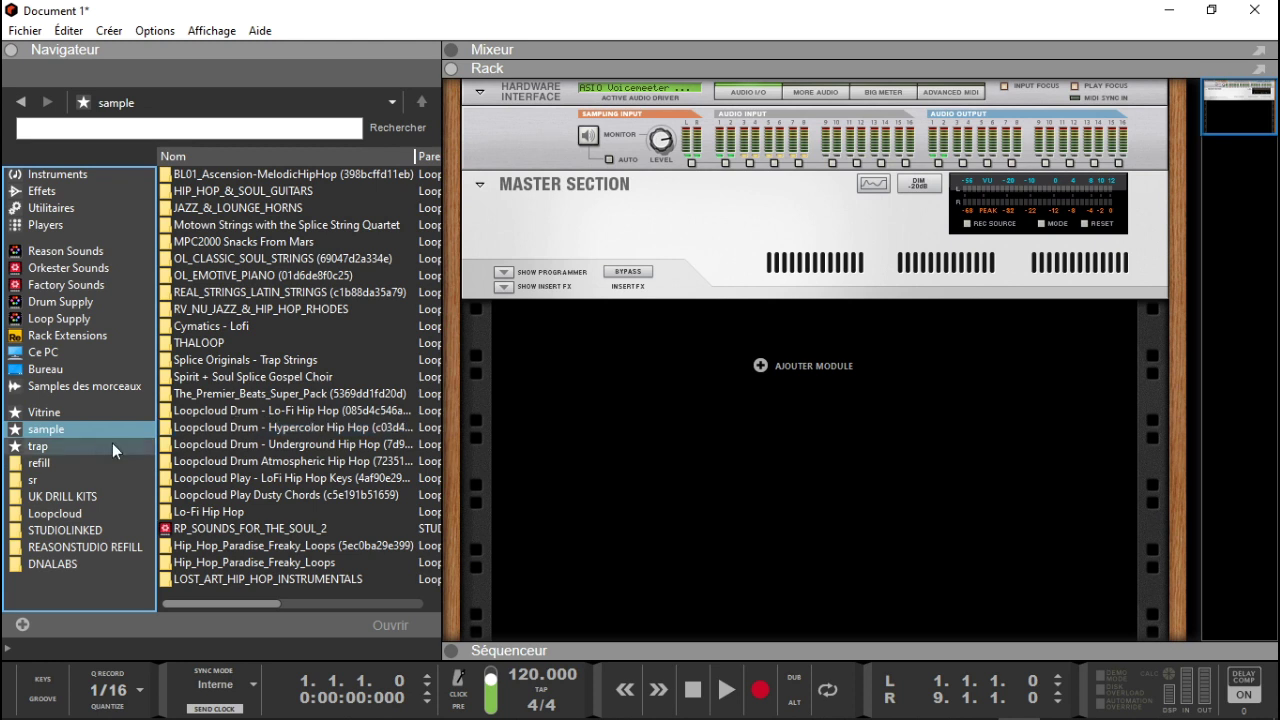
# Create a favourites list named DRUM MACHINE and place it above Vitrine, at the head of the favourites lists
pyautogui.click(84, 448)
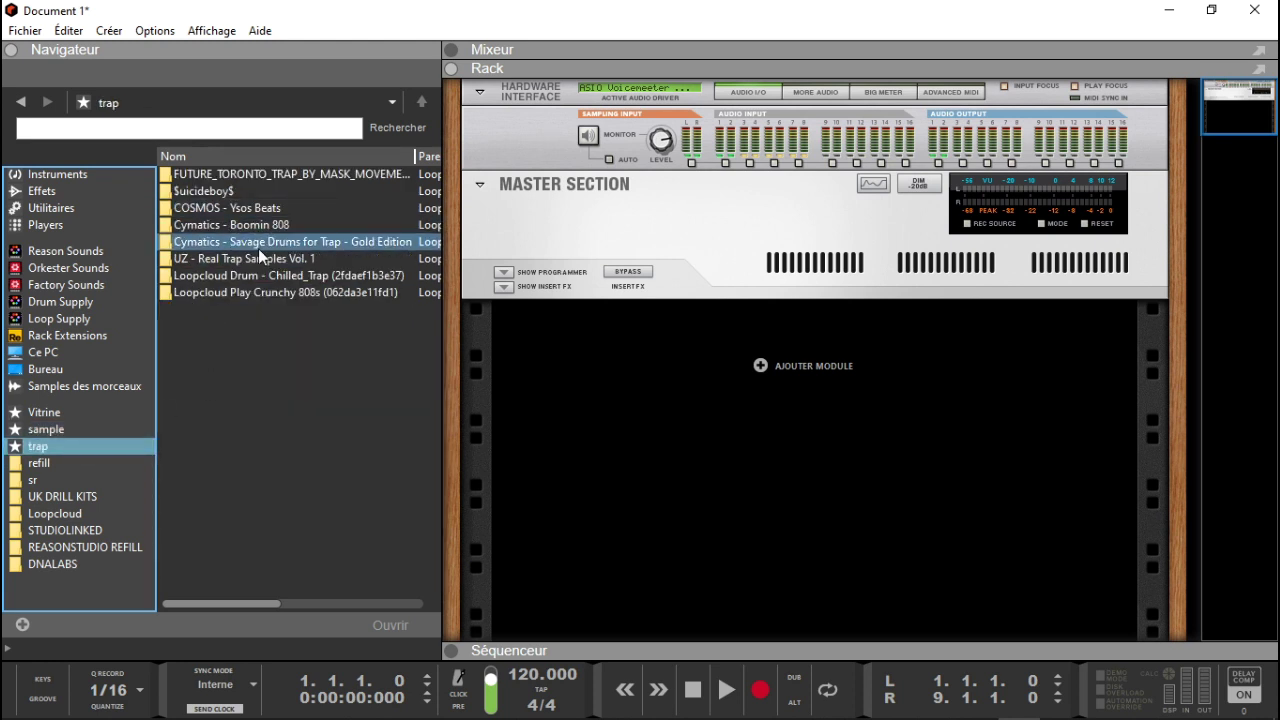
pyautogui.click(23, 627)
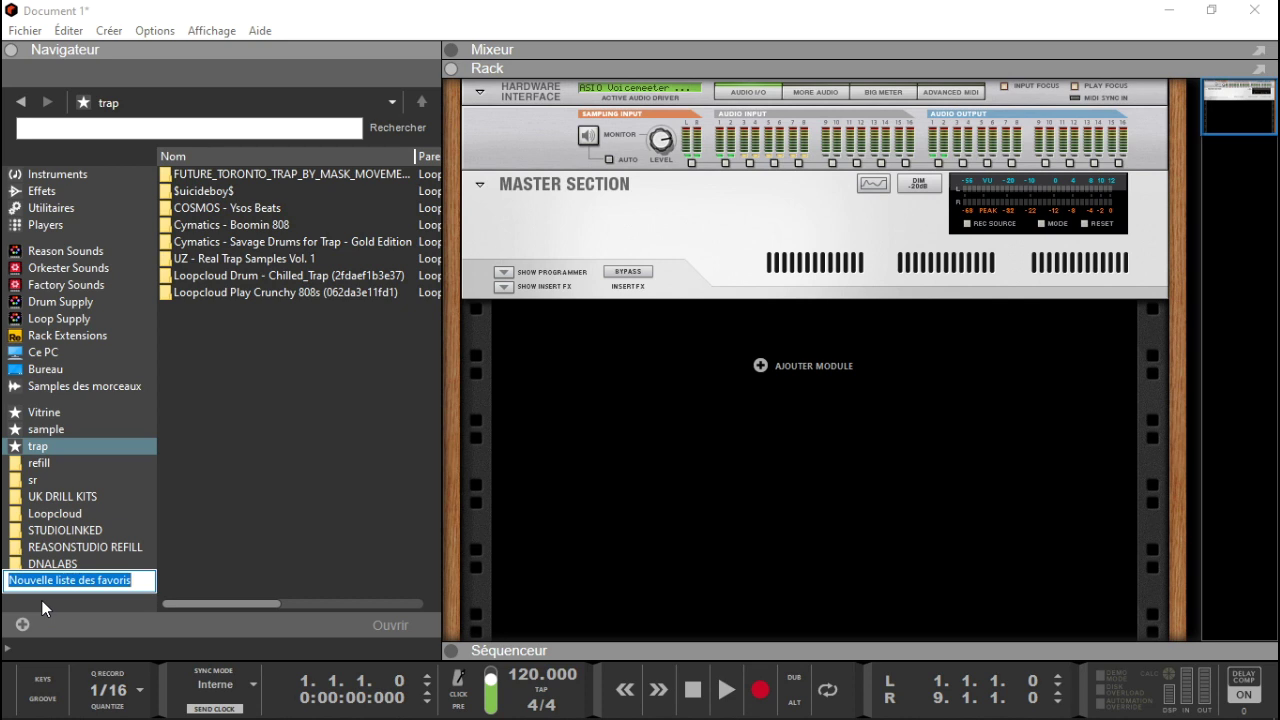
pyautogui.write('du')
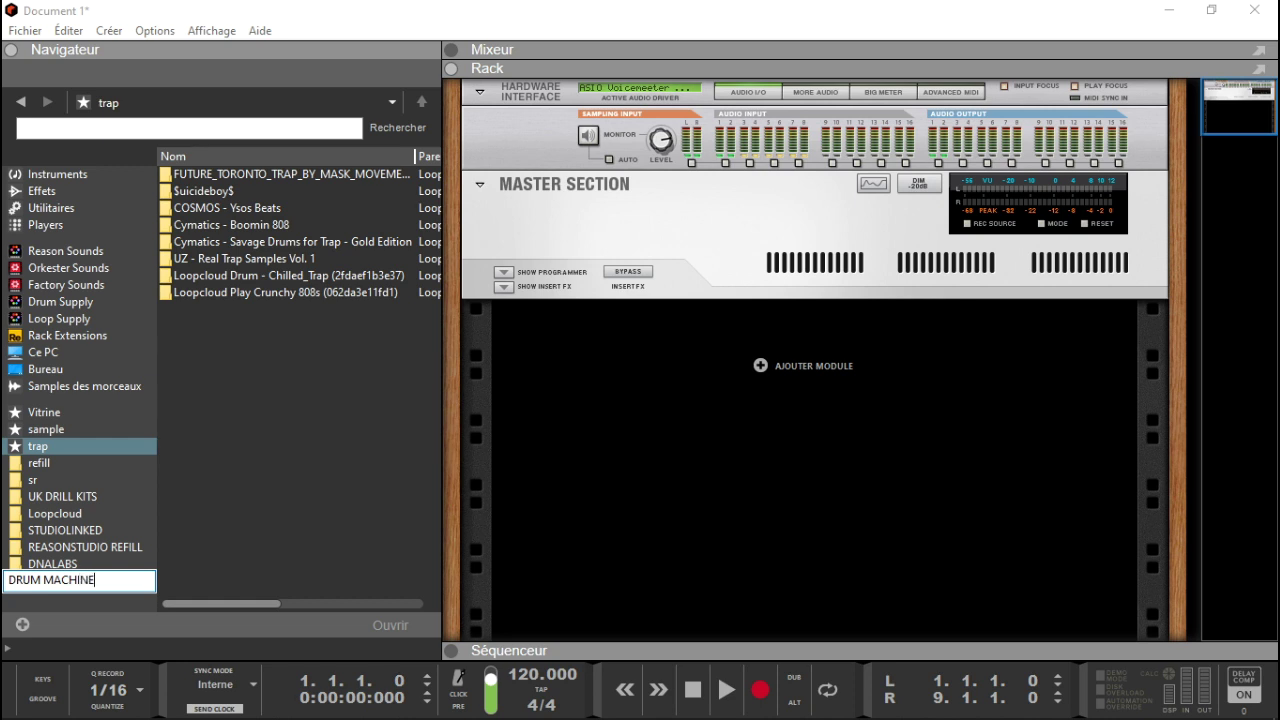
pyautogui.press('Return')
pyautogui.moveTo(31, 583); pyautogui.dragTo(121, 410)
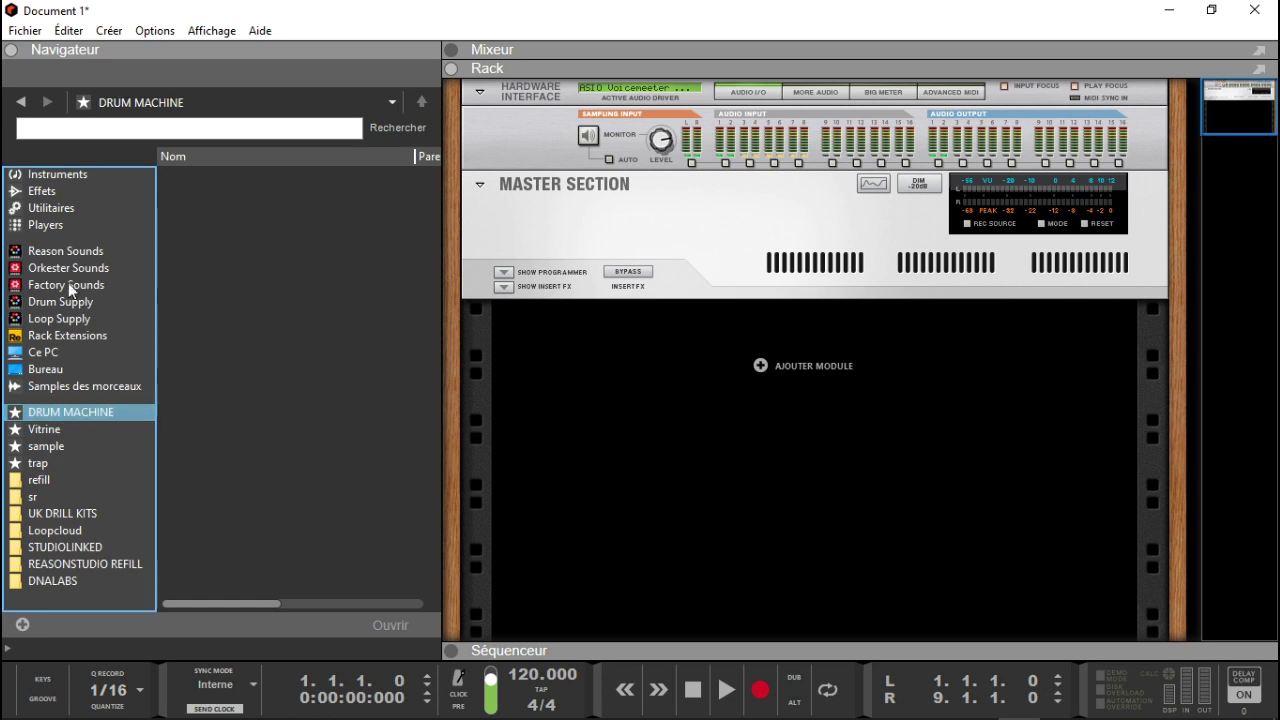
# Add the built-in Concepteur Kong Drum instrument to the DRUM MACHINE favourites list
pyautogui.click(28, 174)
pyautogui.click(169, 194)
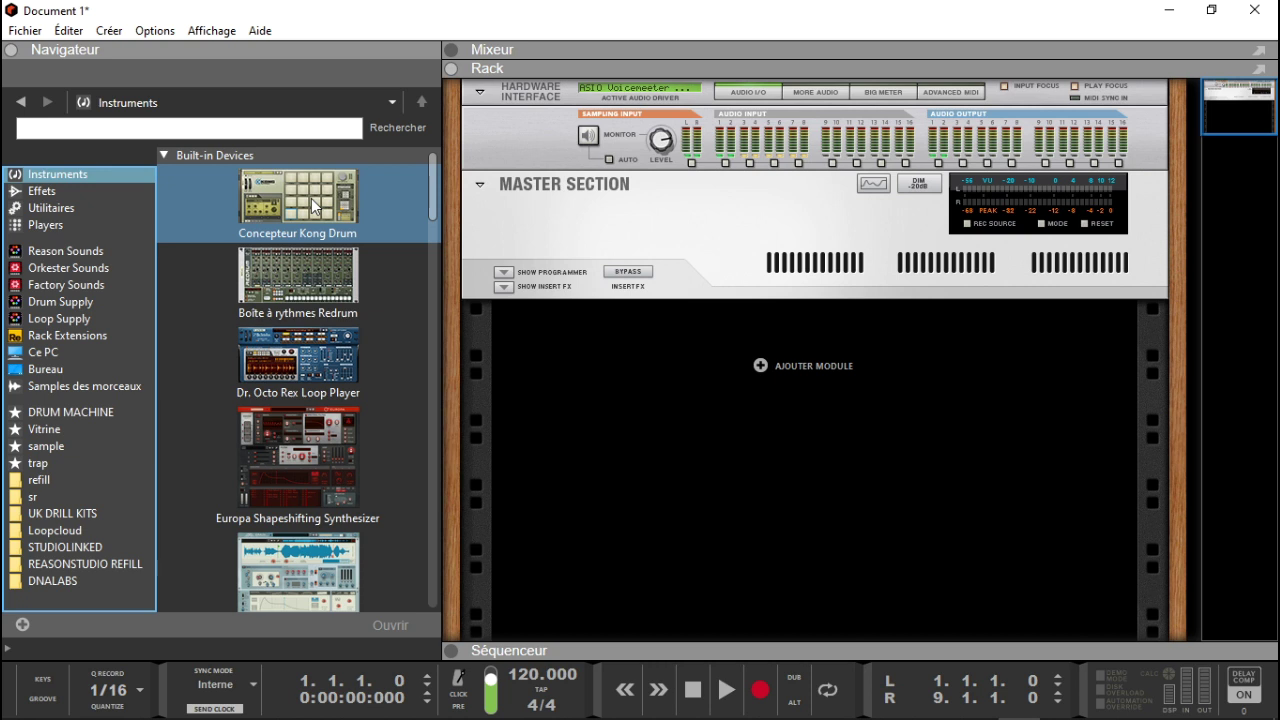
pyautogui.moveTo(315, 207); pyautogui.dragTo(131, 405)
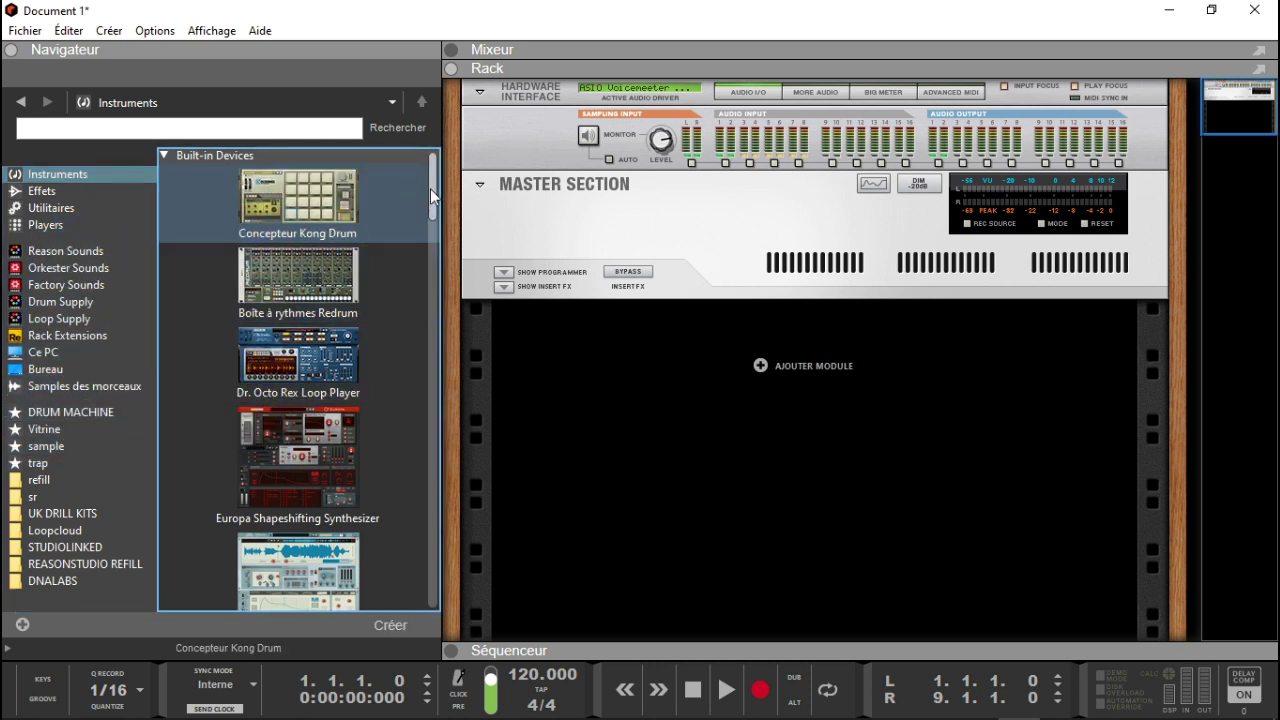
# Expand the Reason Studios instruments and add Umpf Retro Beats and Umpf Club Drums to the DRUM MACHINE list
pyautogui.moveTo(431, 205); pyautogui.dragTo(456, 396)
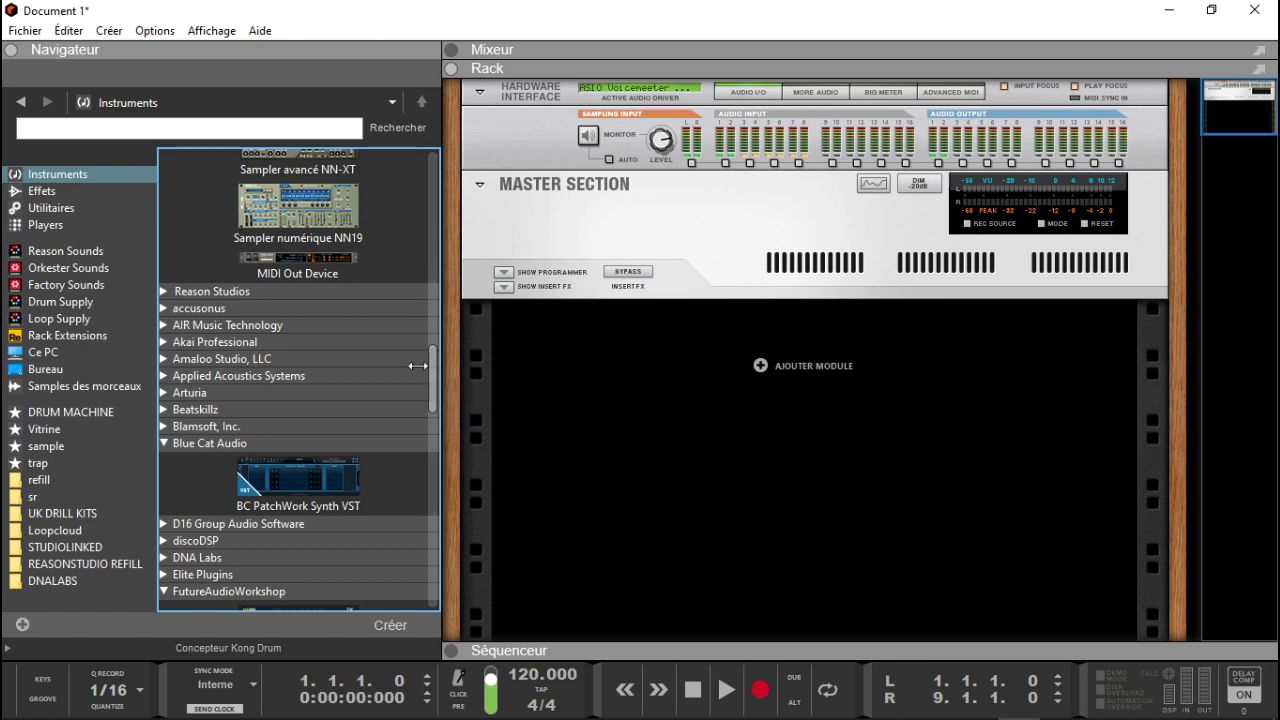
pyautogui.click(235, 288)
pyautogui.moveTo(433, 327); pyautogui.dragTo(440, 432)
pyautogui.moveTo(330, 368); pyautogui.dragTo(75, 411)
pyautogui.moveTo(284, 297); pyautogui.dragTo(102, 411)
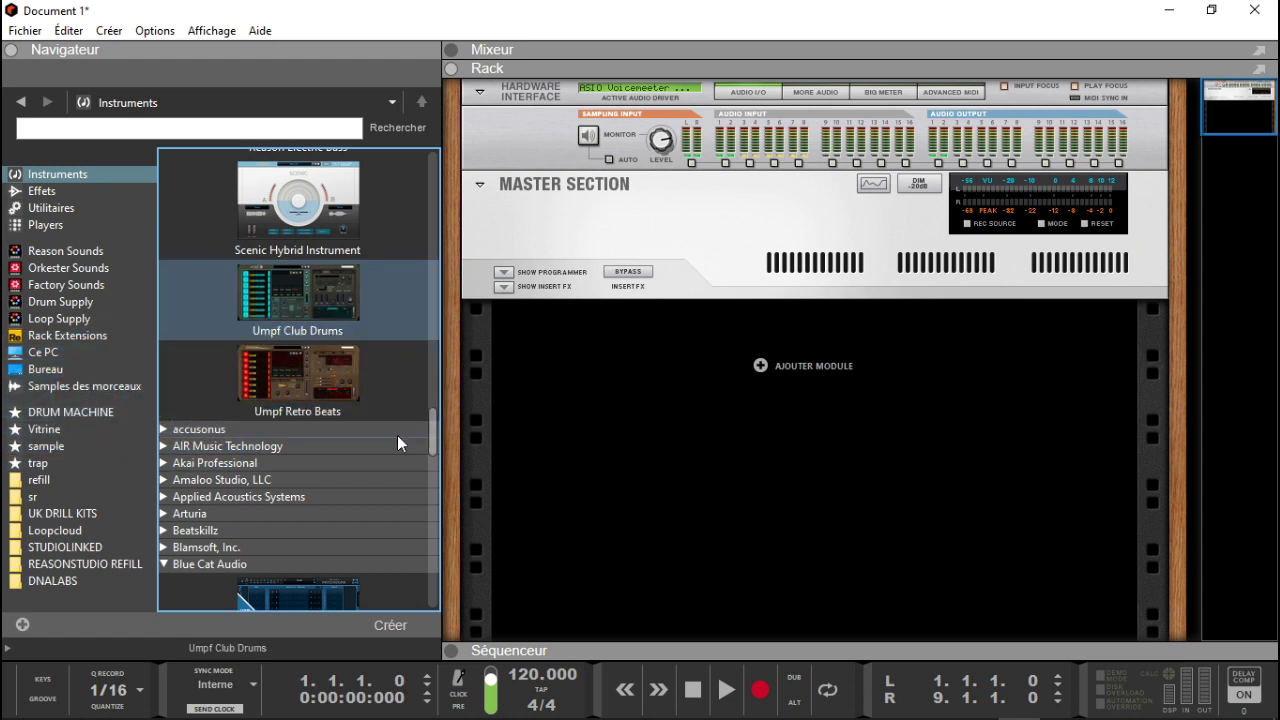
# Expand the Arturia instruments and add Spark to the DRUM MACHINE list
pyautogui.moveTo(430, 430); pyautogui.dragTo(433, 450)
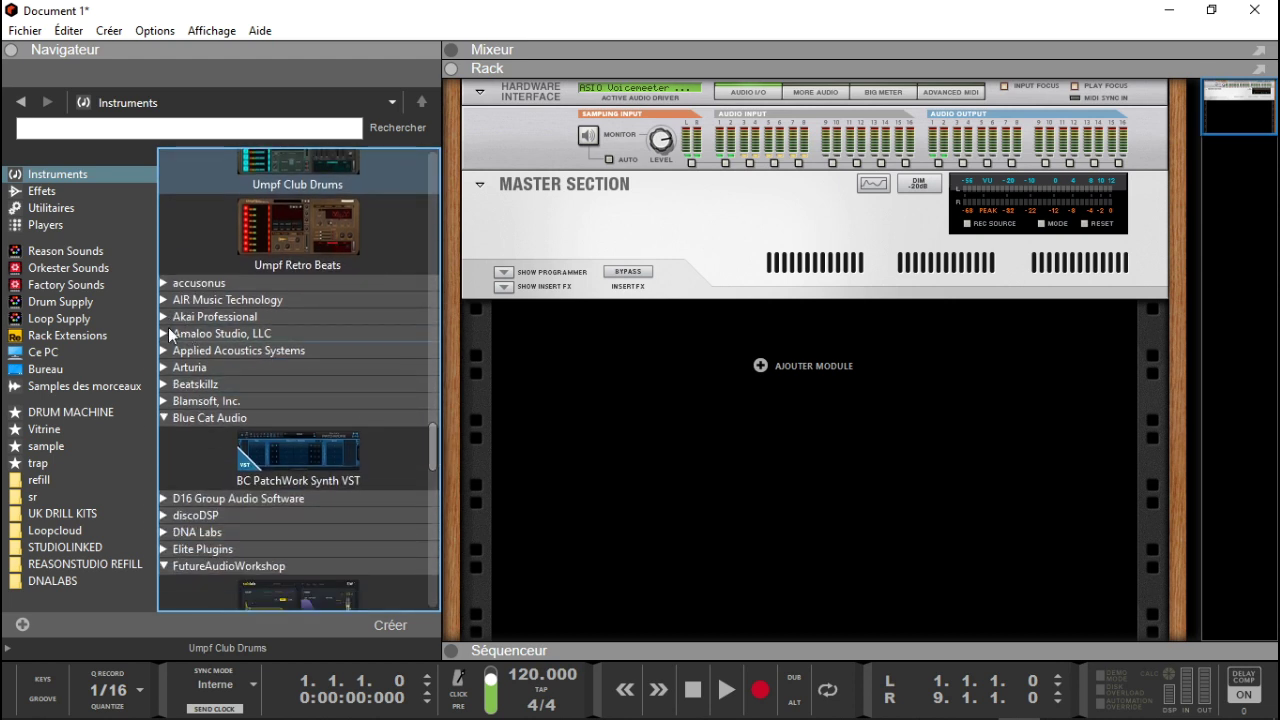
pyautogui.click(164, 367)
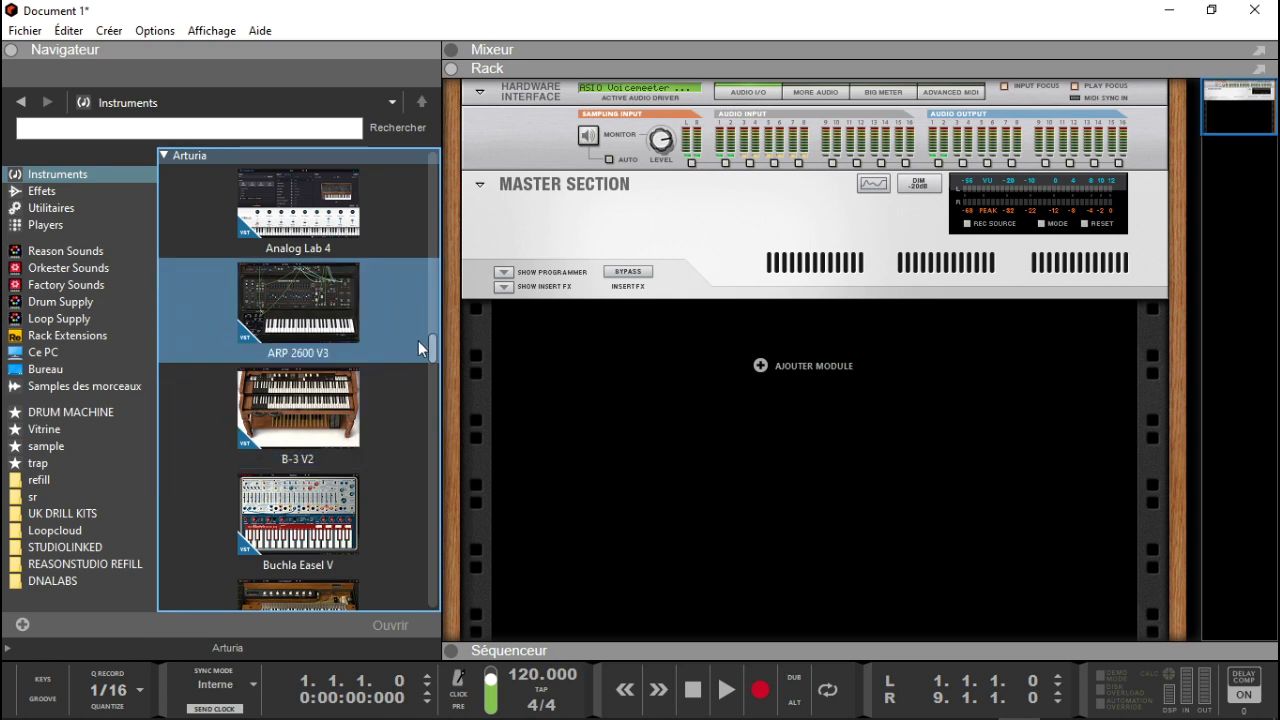
pyautogui.scroll(-1, 435, 346)
pyautogui.moveTo(435, 346); pyautogui.dragTo(457, 466)
pyautogui.moveTo(332, 328); pyautogui.dragTo(109, 414)
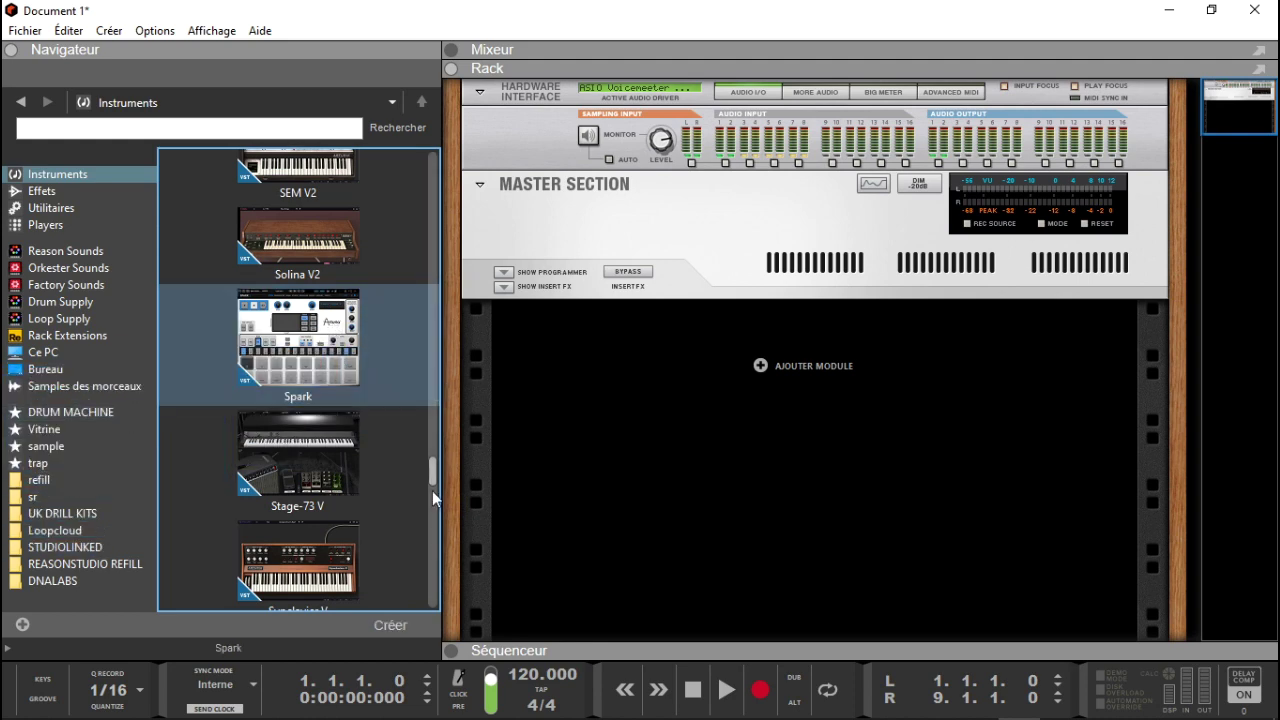
# Expand the DNA Labs instruments and add Morphine 8 Digital Drum Module to the DRUM MACHINE list
pyautogui.moveTo(431, 462); pyautogui.dragTo(434, 510)
pyautogui.click(256, 379)
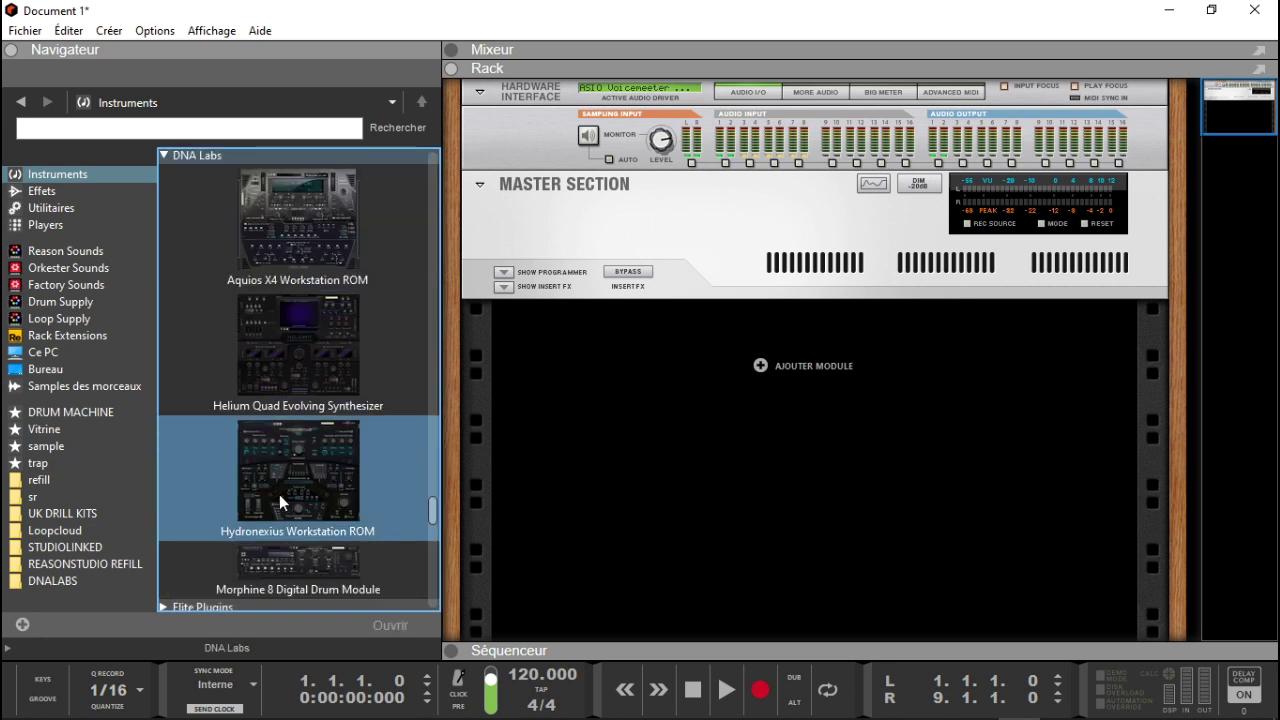
pyautogui.click(288, 568)
pyautogui.moveTo(288, 563); pyautogui.dragTo(82, 414)
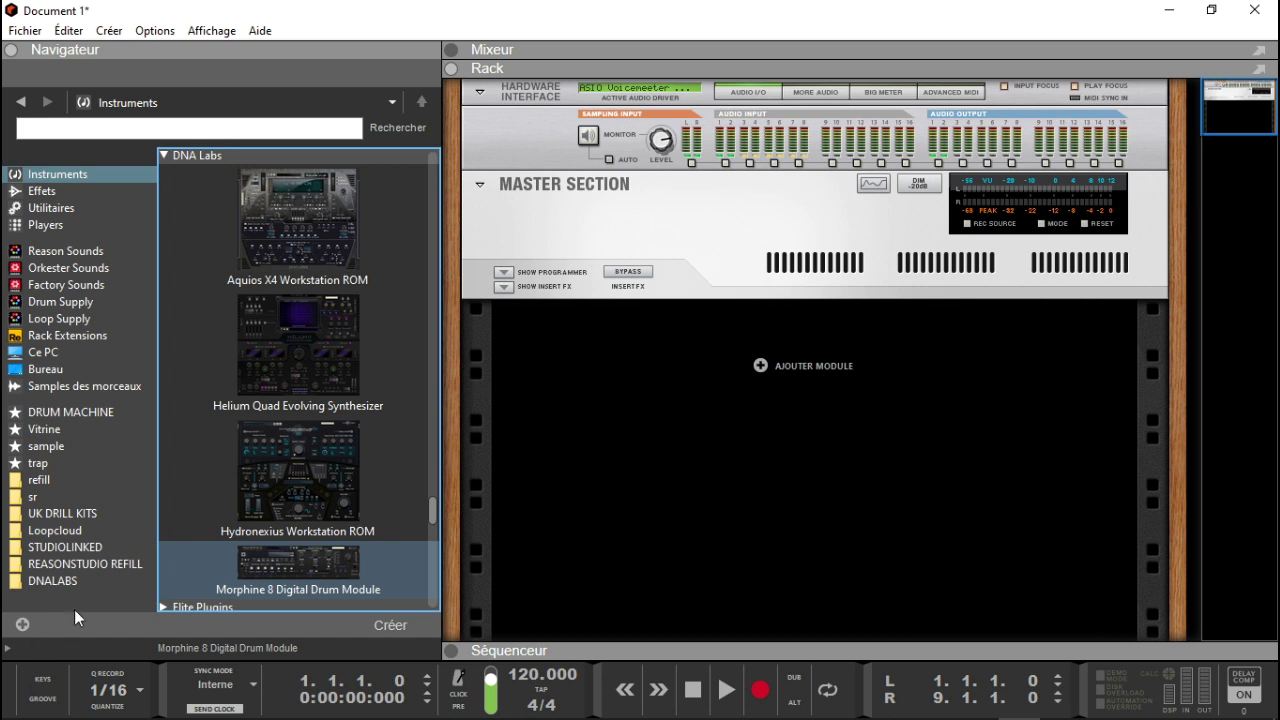
# Reorder the DRUM MACHINE list so Morphine 8 Digital Drum Module sits between Umpf Retro Beats and Umpf Club Drums
pyautogui.click(71, 410)
pyautogui.moveTo(292, 562); pyautogui.dragTo(310, 410)
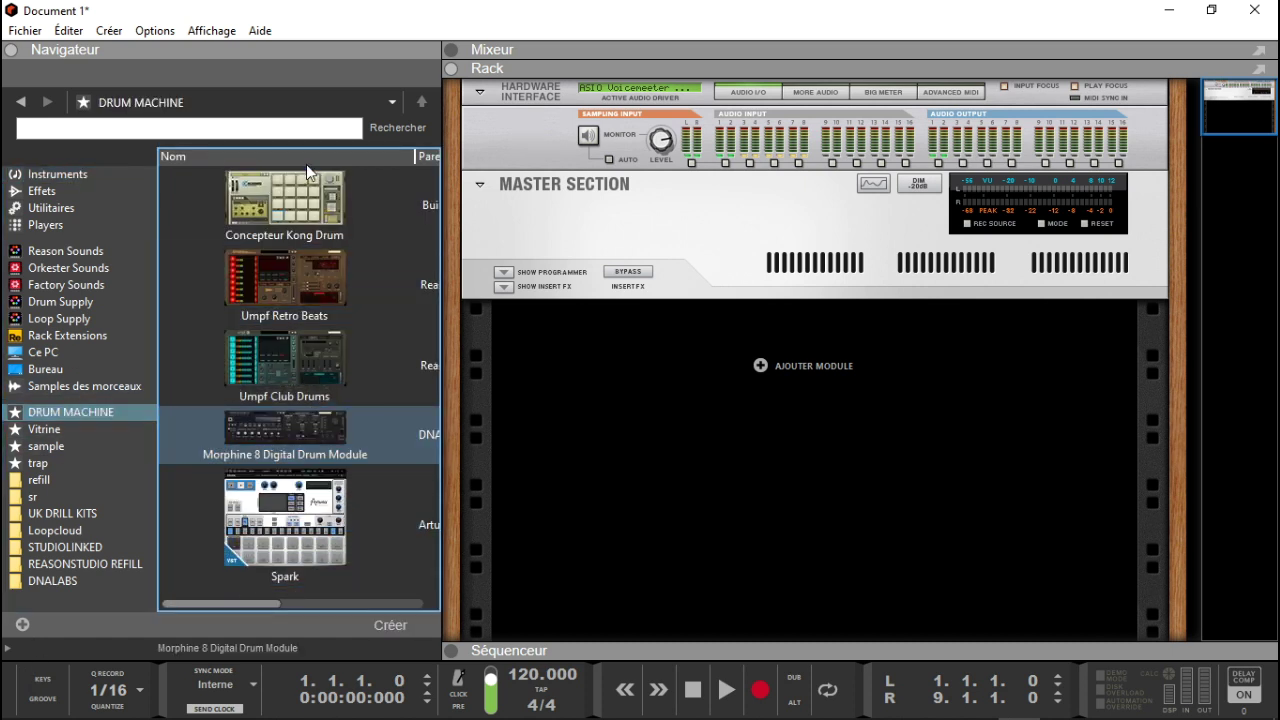
pyautogui.moveTo(307, 455); pyautogui.dragTo(315, 323)
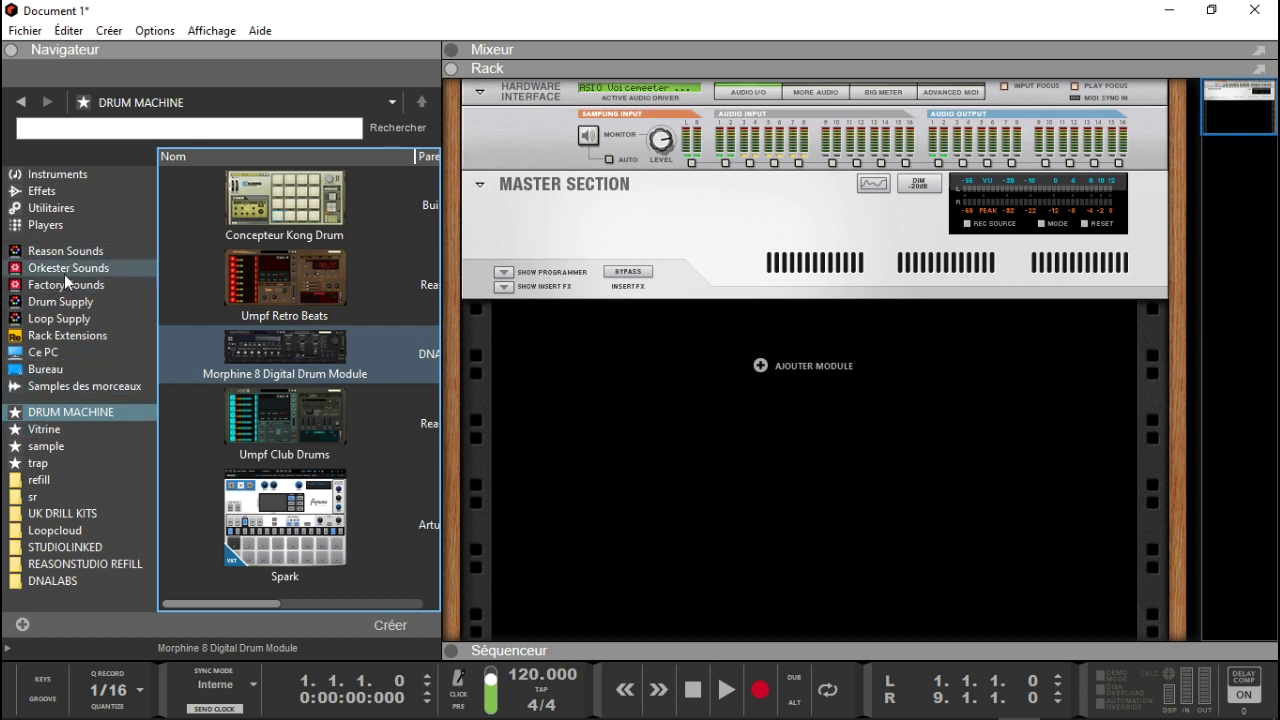
# Expand the UJAM instruments and add Beatmaker DOPE and BM-DOPE to the DRUM MACHINE list
pyautogui.click(48, 173)
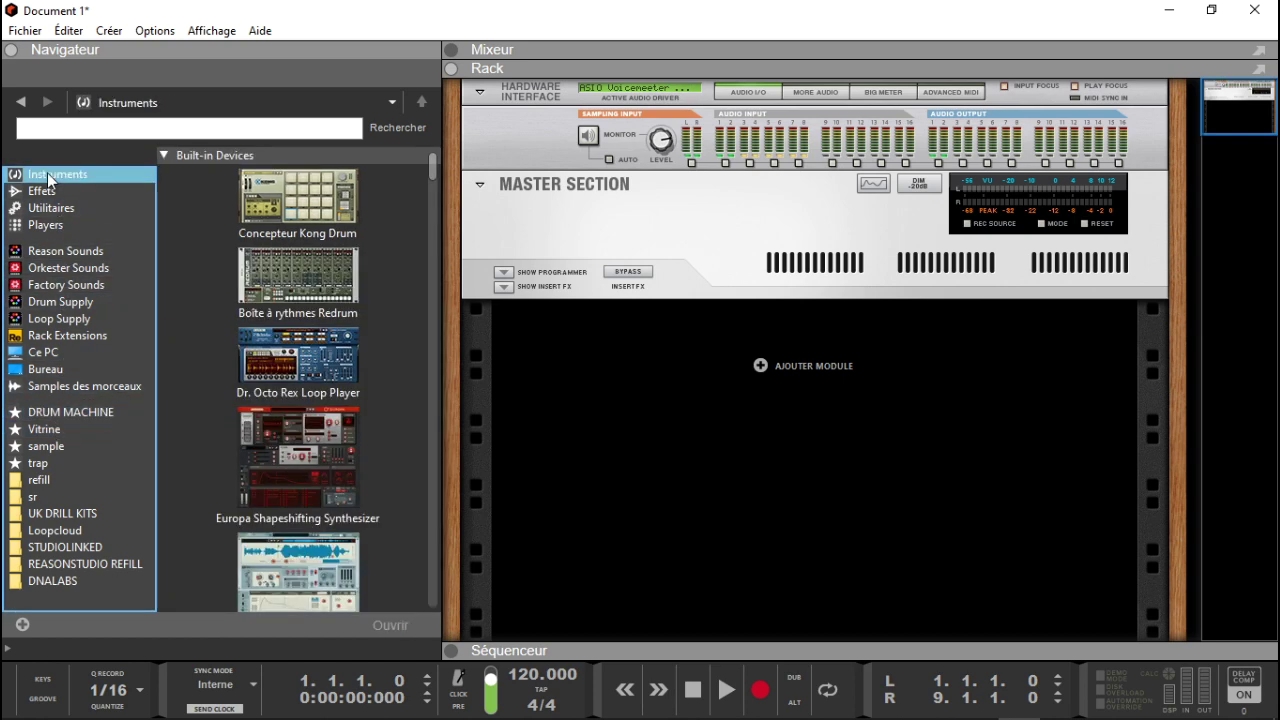
pyautogui.moveTo(437, 170); pyautogui.dragTo(477, 612)
pyautogui.doubleClick(282, 554)
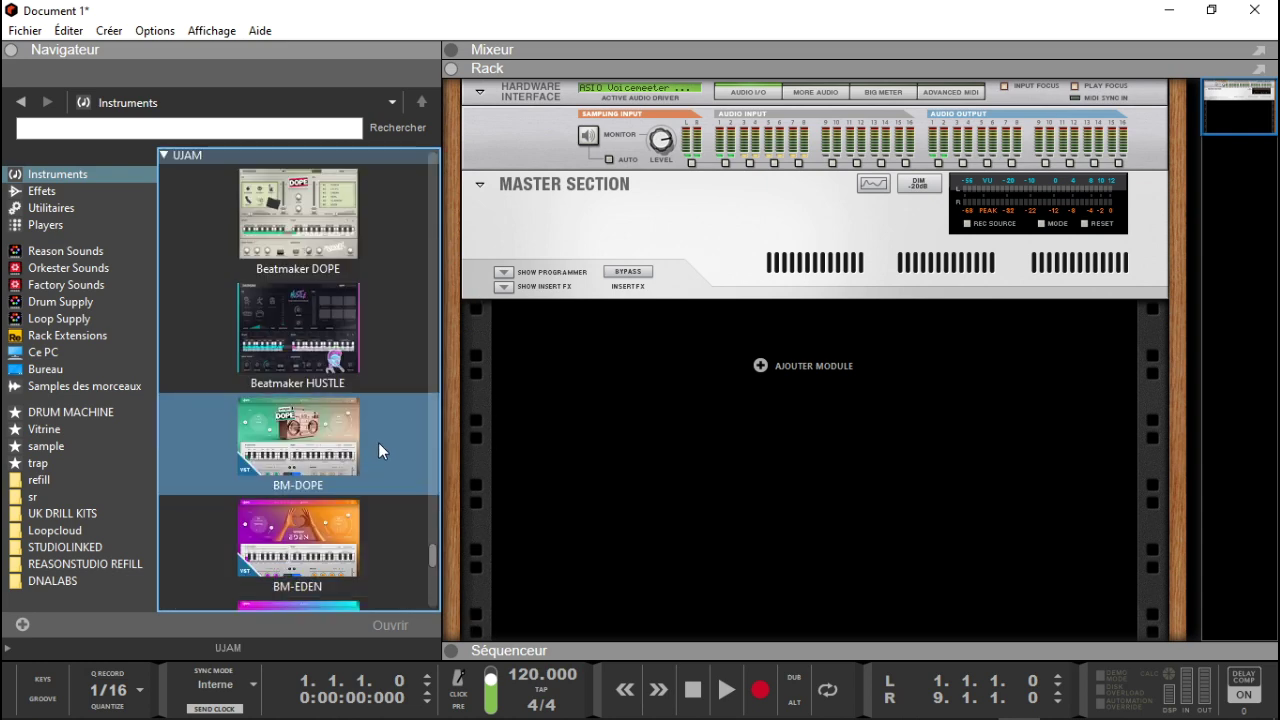
pyautogui.moveTo(326, 214); pyautogui.dragTo(121, 410)
pyautogui.moveTo(323, 462); pyautogui.dragTo(122, 413)
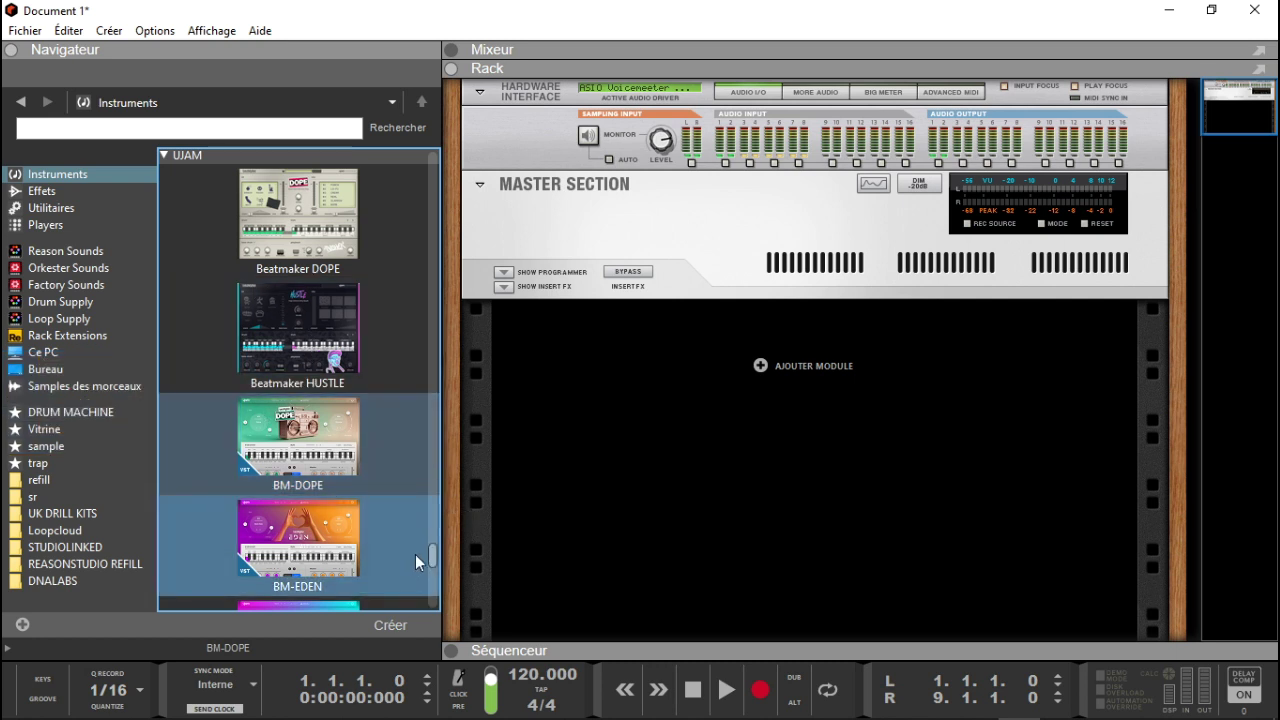
# Add UJAM's BM-VICE, Beatmaker HUSTLE and BM-HUSTLE to the DRUM MACHINE list and review the list's contents
pyautogui.moveTo(433, 556); pyautogui.dragTo(431, 572)
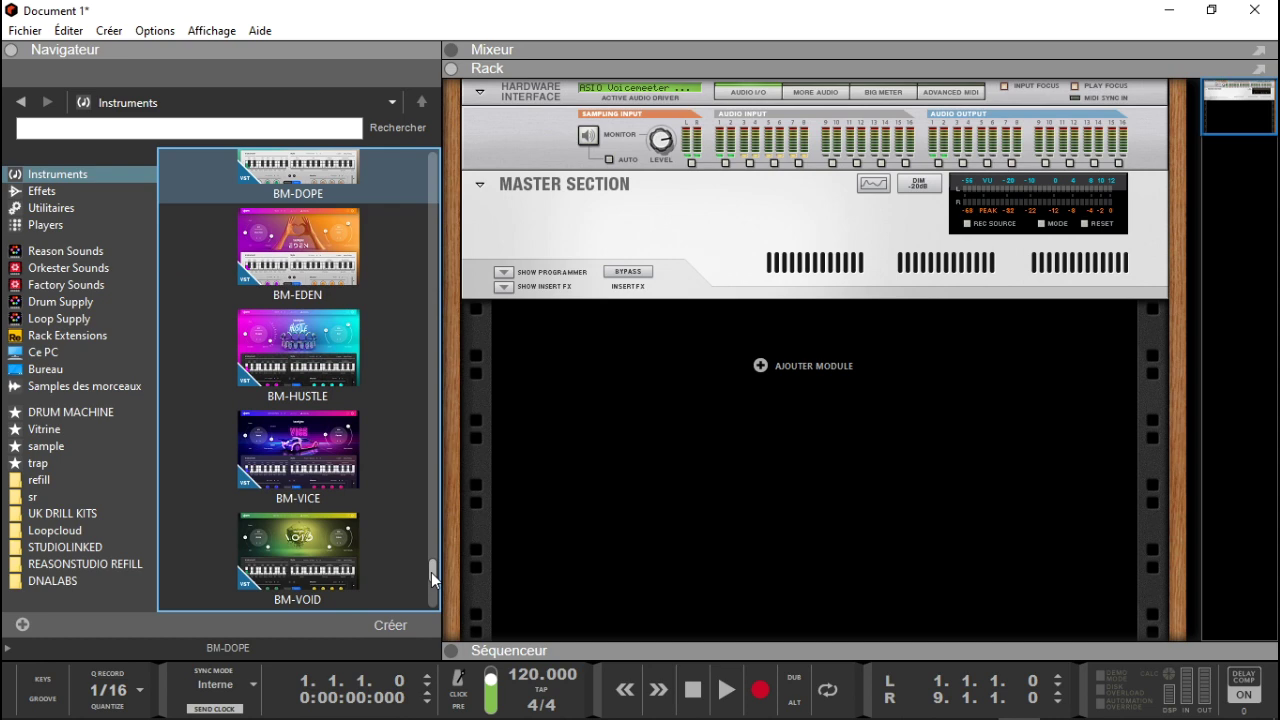
pyautogui.moveTo(260, 440); pyautogui.dragTo(69, 398)
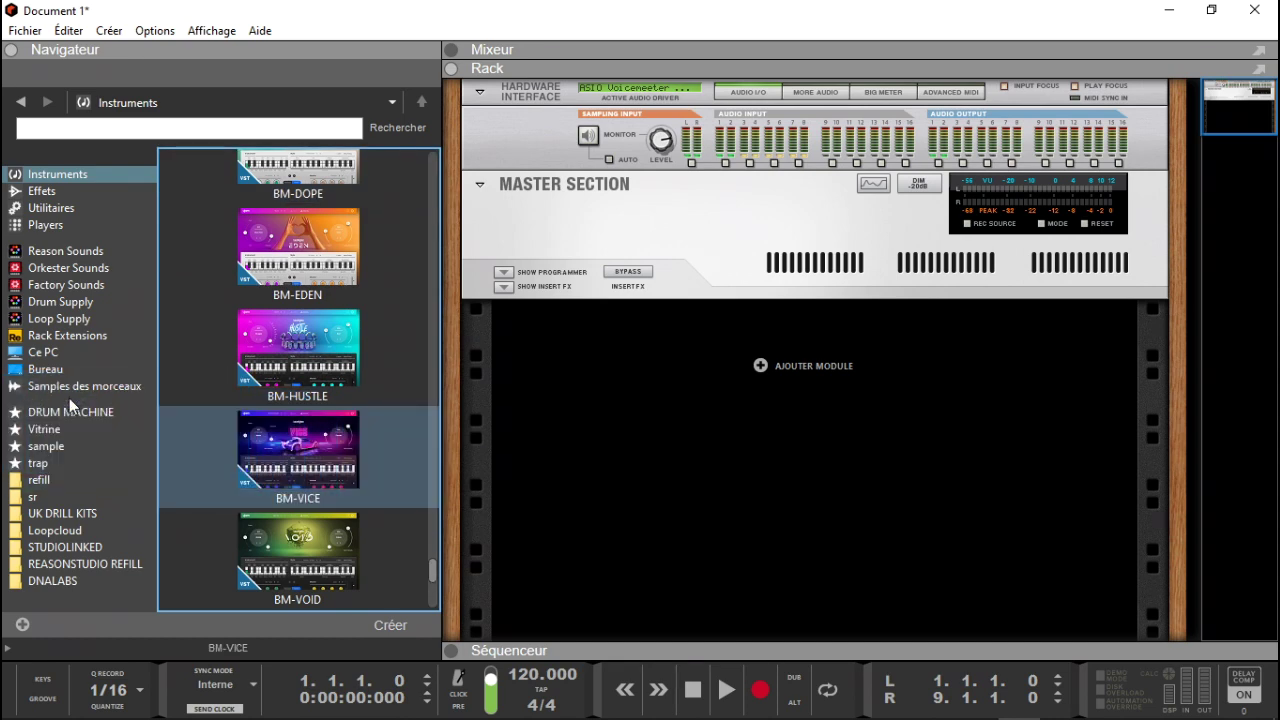
pyautogui.moveTo(431, 569)
pyautogui.mouseDown()
pyautogui.moveTo(434, 516)
pyautogui.moveTo(433, 549)
pyautogui.mouseUp()
pyautogui.moveTo(347, 472); pyautogui.dragTo(54, 416)
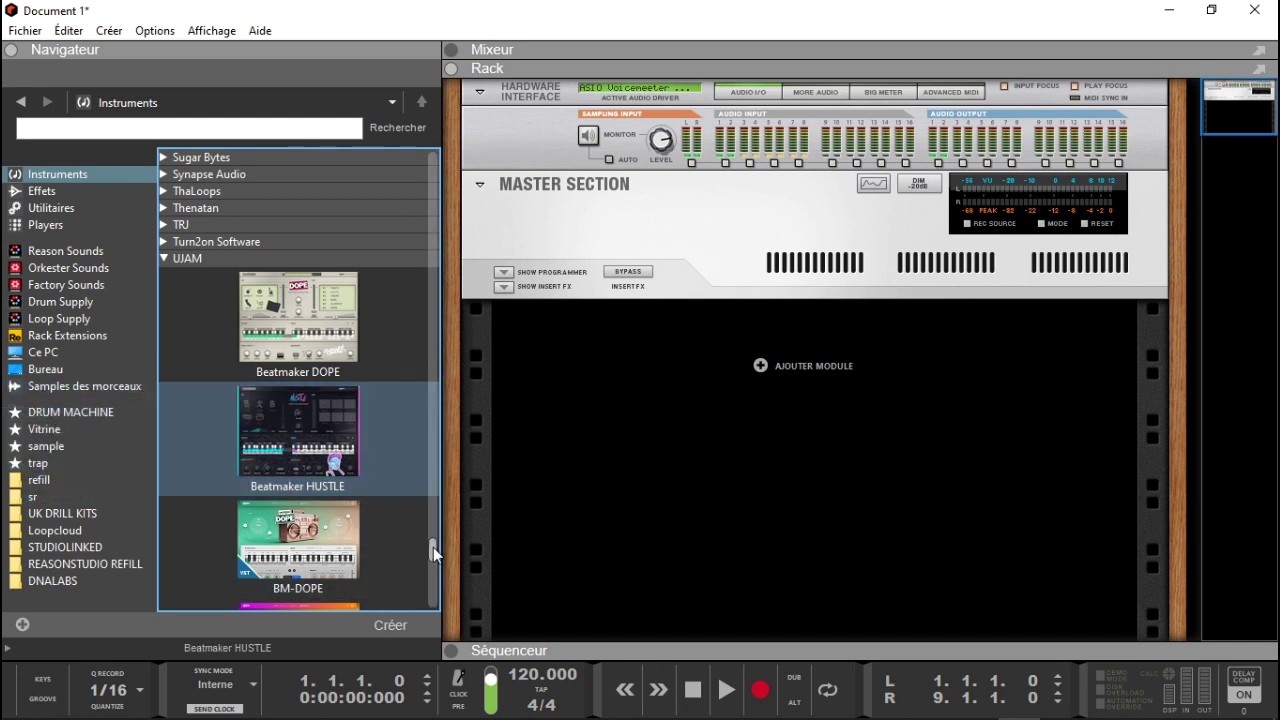
pyautogui.moveTo(433, 547); pyautogui.dragTo(434, 561)
pyautogui.moveTo(320, 480); pyautogui.dragTo(64, 410)
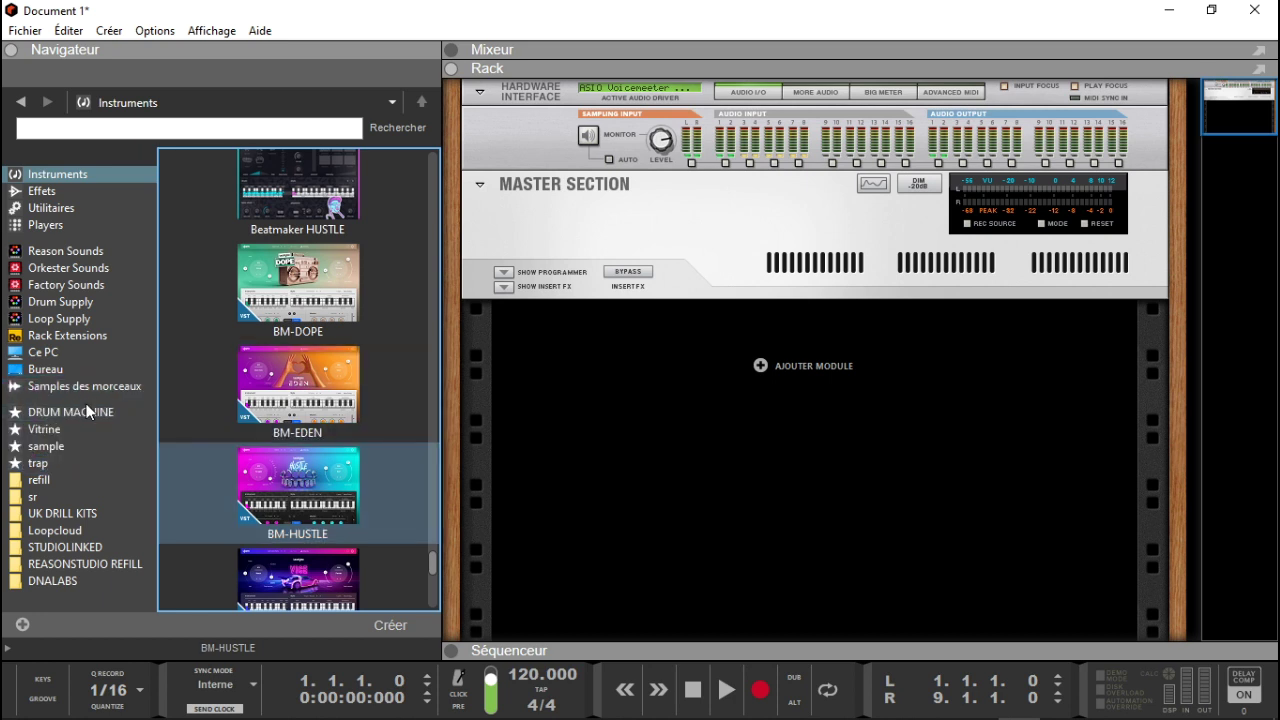
pyautogui.click(77, 414)
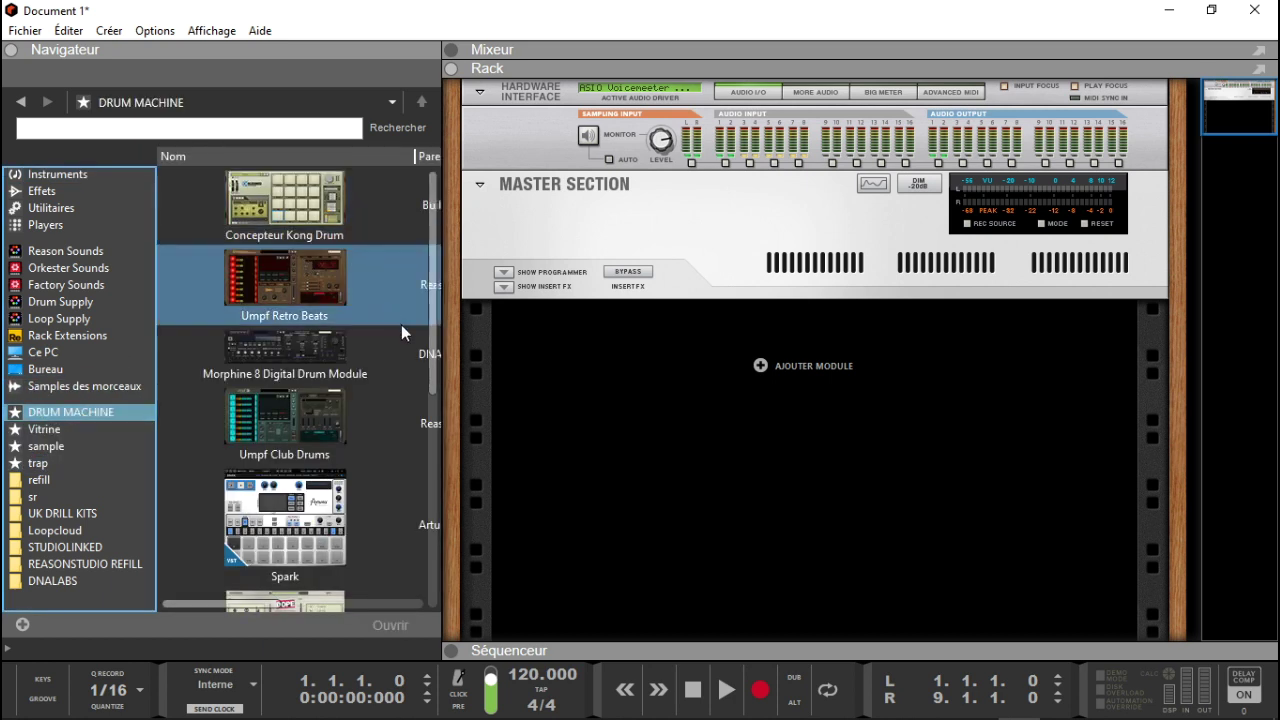
pyautogui.moveTo(428, 257); pyautogui.dragTo(443, 210)
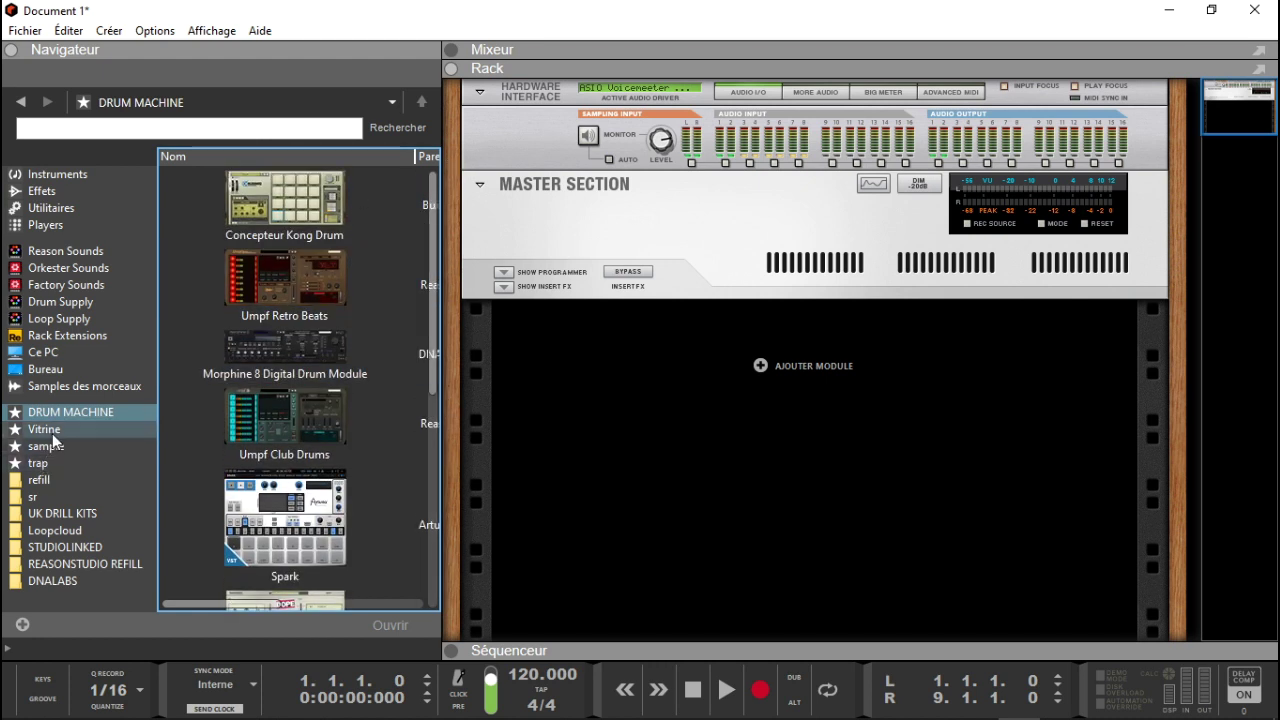
# Create a favourites list named PIANO and place it directly below DRUM MACHINE
pyautogui.click(22, 624)
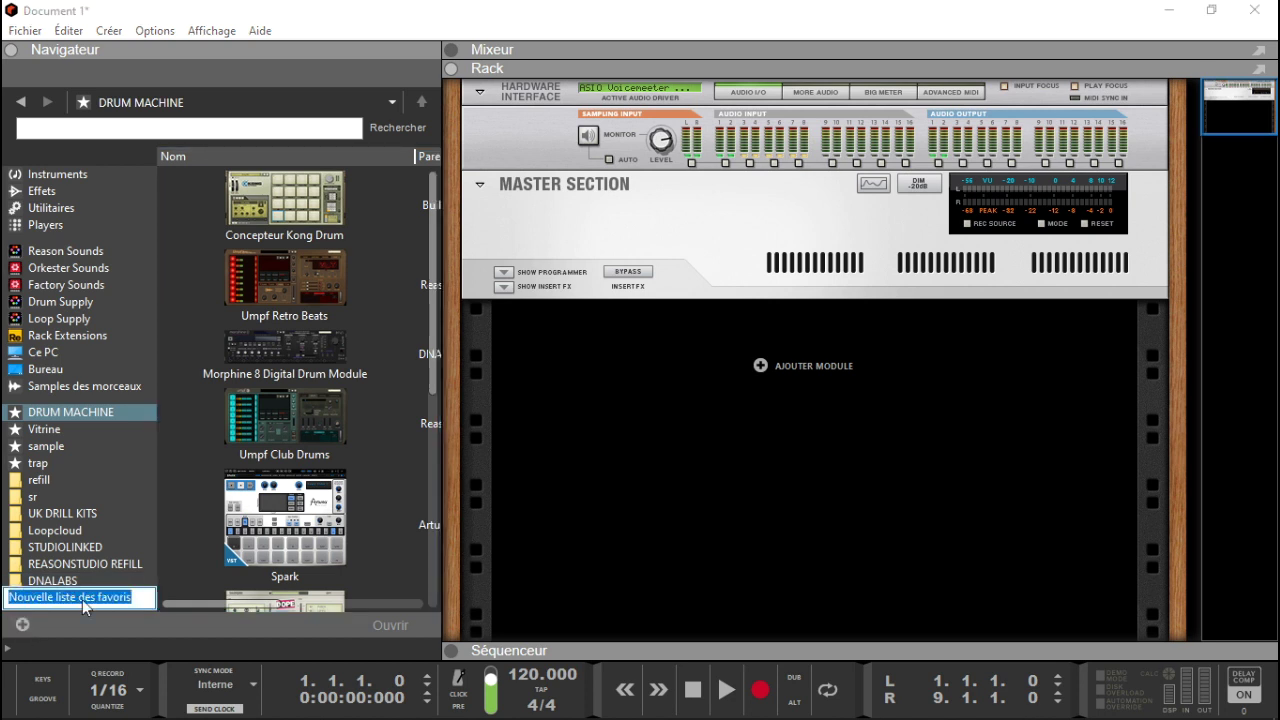
pyautogui.write('Pl')
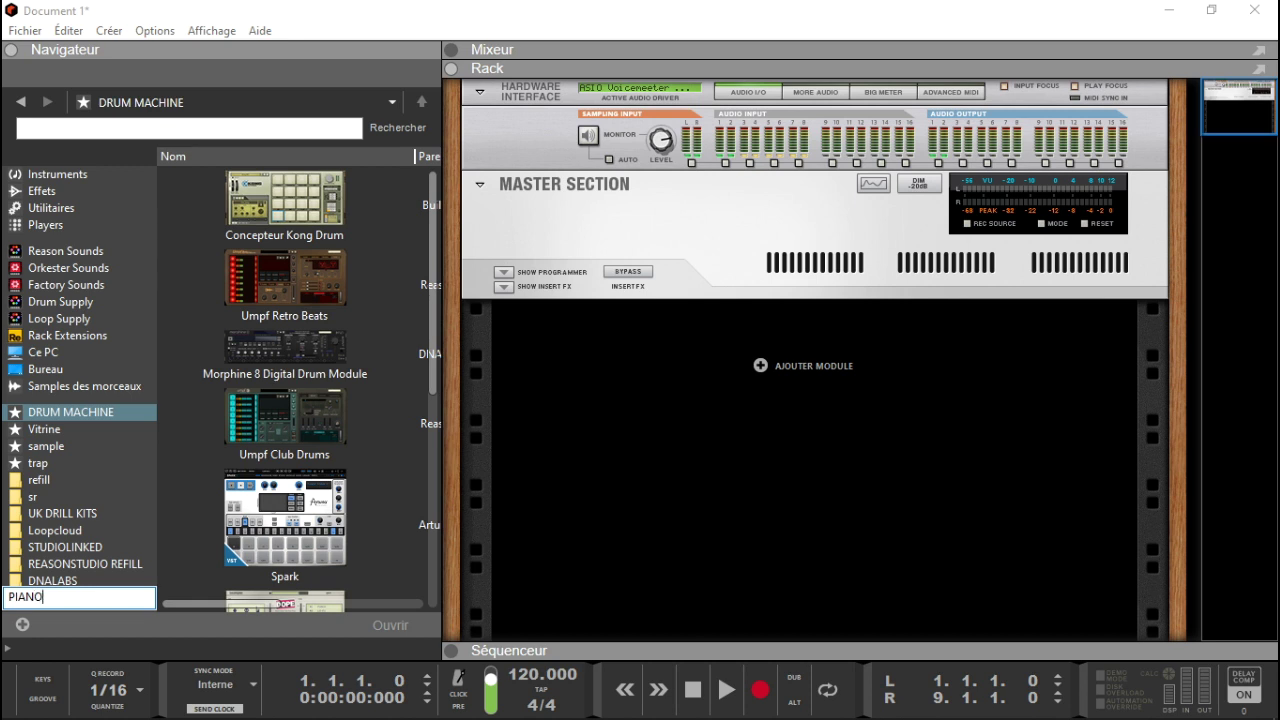
pyautogui.press('Return')
pyautogui.moveTo(80, 597); pyautogui.dragTo(82, 424)
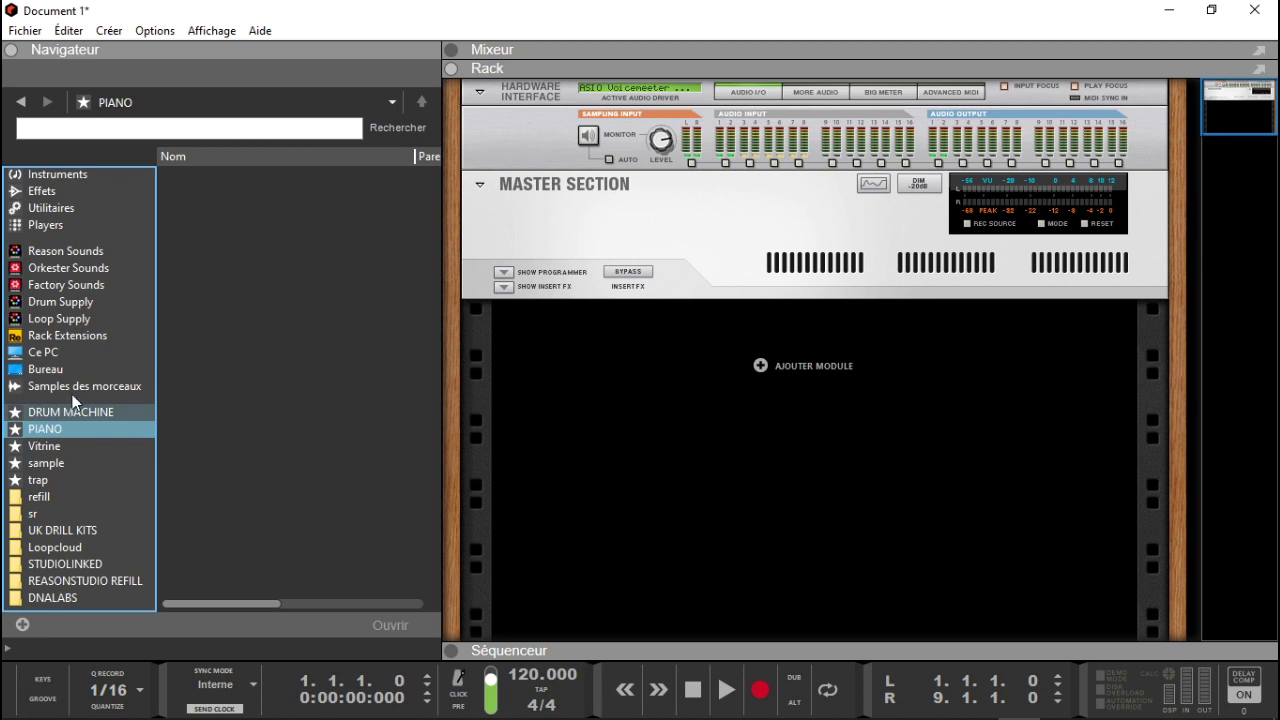
# Add the built-in Radical Piano instrument to the PIANO favourites list
pyautogui.click(59, 180)
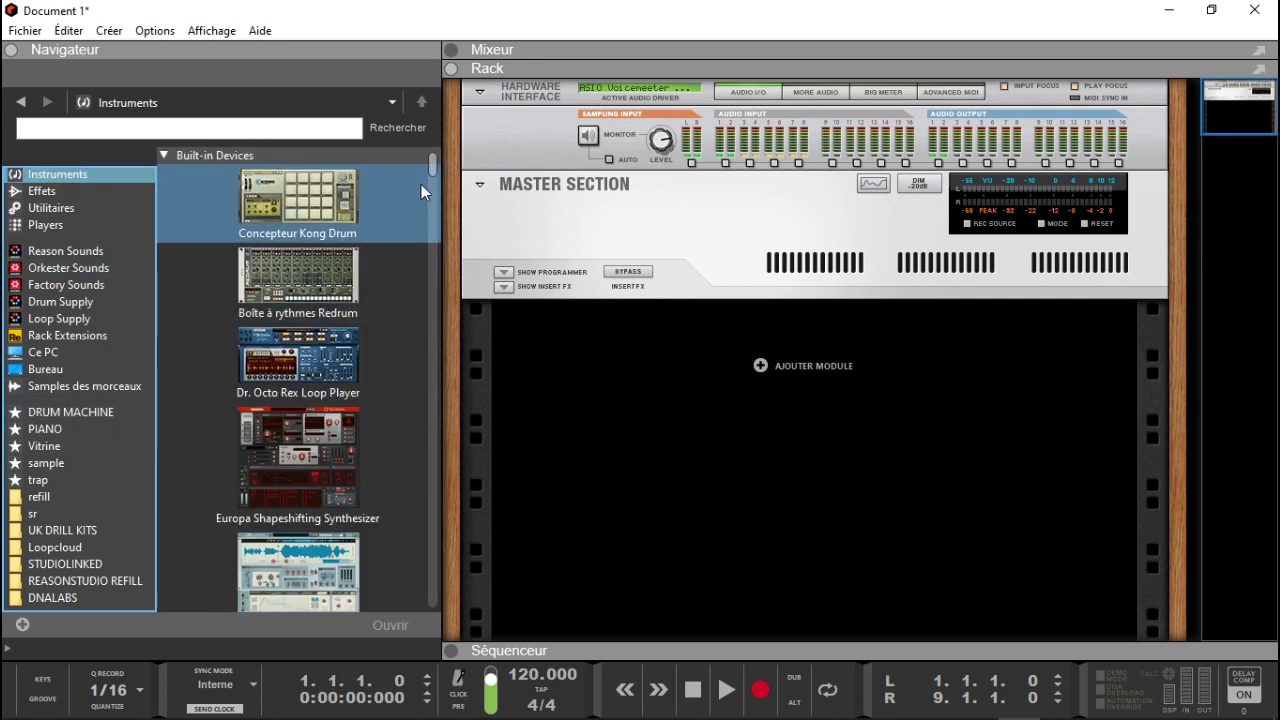
pyautogui.moveTo(436, 169); pyautogui.dragTo(447, 214)
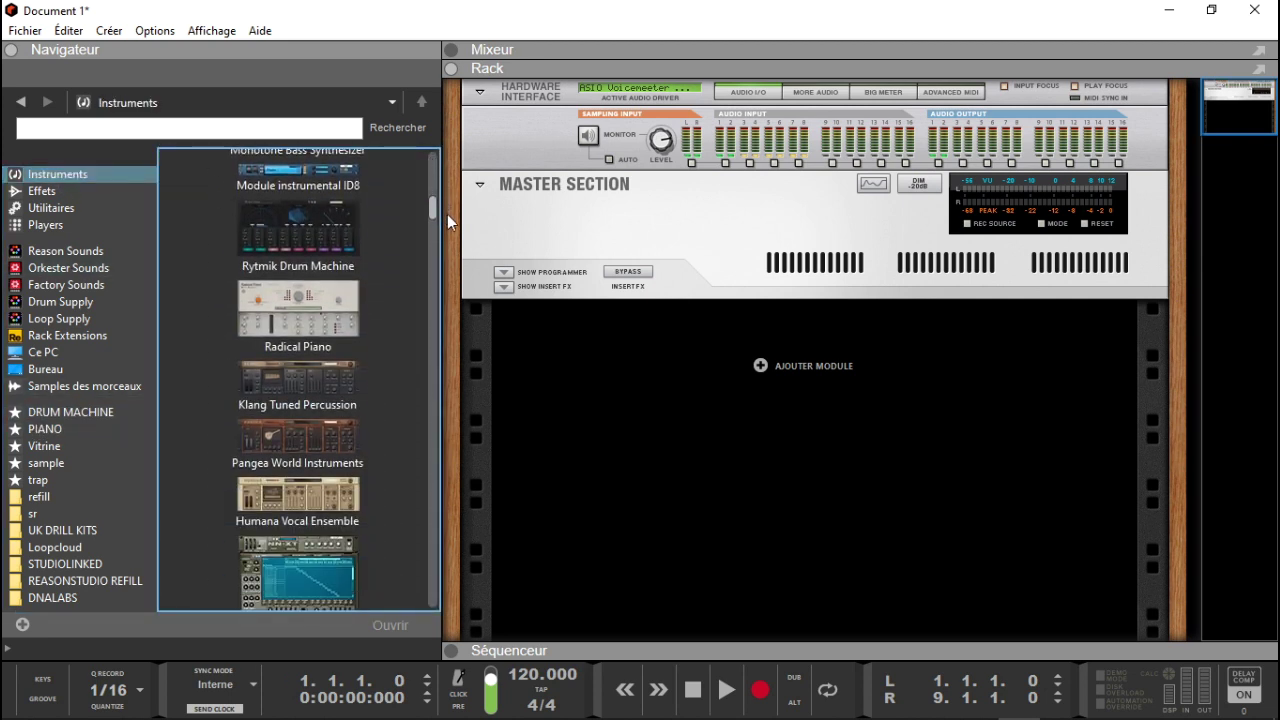
pyautogui.click(311, 295)
pyautogui.moveTo(311, 295); pyautogui.dragTo(101, 429)
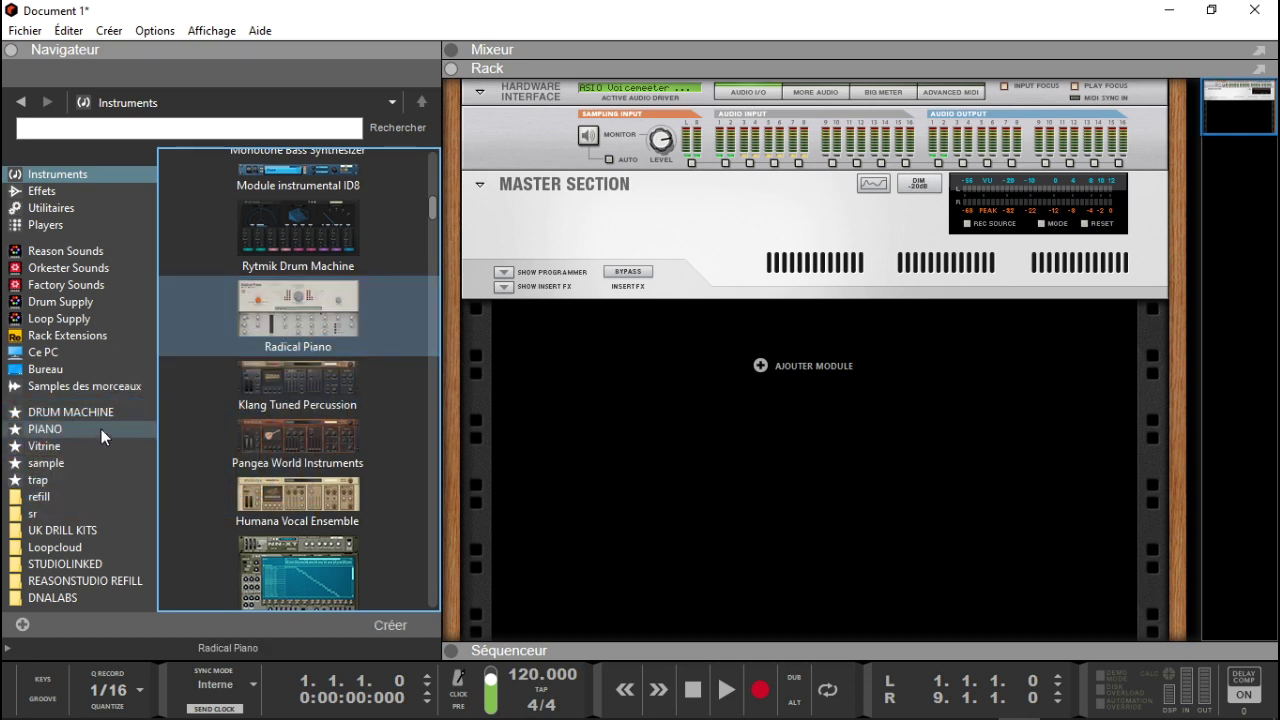
# Add Radical Keys and Processed Pianos from the Reason Studios instruments to the PIANO list
pyautogui.moveTo(432, 208); pyautogui.dragTo(409, 289)
pyautogui.moveTo(322, 337); pyautogui.dragTo(119, 416)
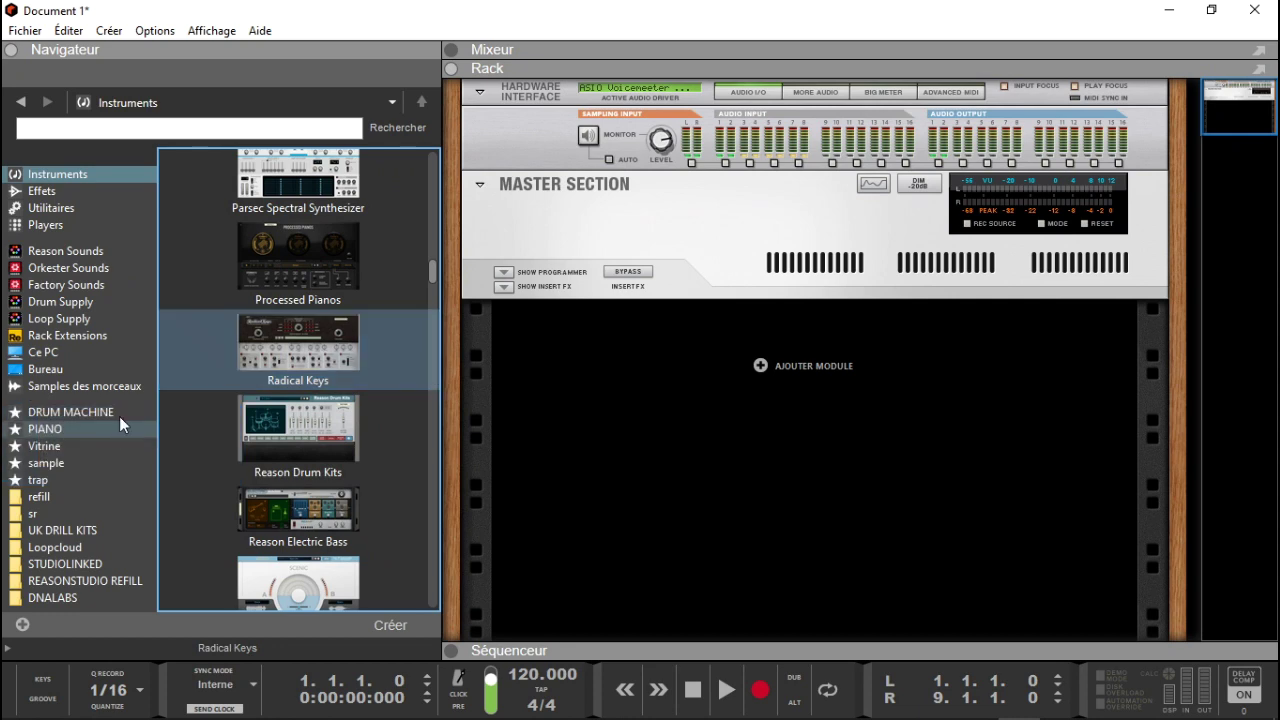
pyautogui.moveTo(275, 261); pyautogui.dragTo(111, 431)
# Add Arturia's Piano V2 to the PIANO list
pyautogui.moveTo(431, 272); pyautogui.dragTo(443, 378)
pyautogui.click(336, 479)
pyautogui.moveTo(336, 479); pyautogui.dragTo(47, 431)
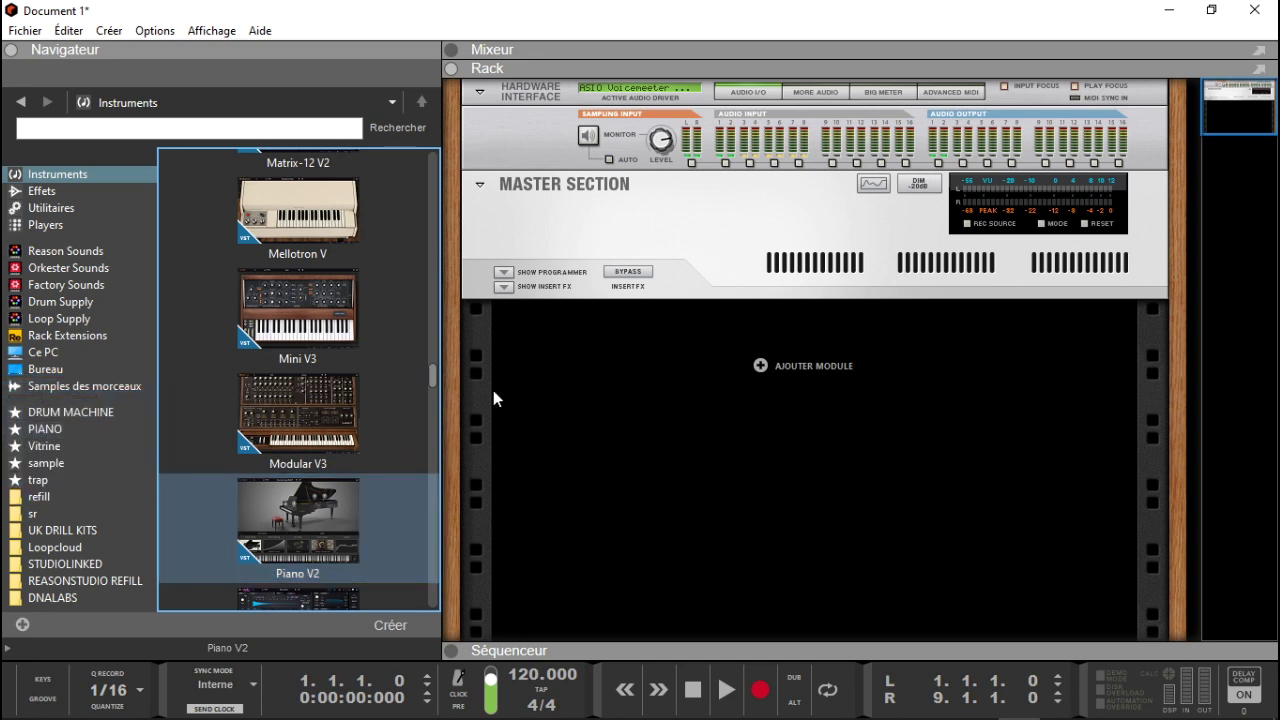
# Expand the Thenatan instruments and add Tape Piano to the PIANO list
pyautogui.moveTo(431, 377); pyautogui.dragTo(439, 543)
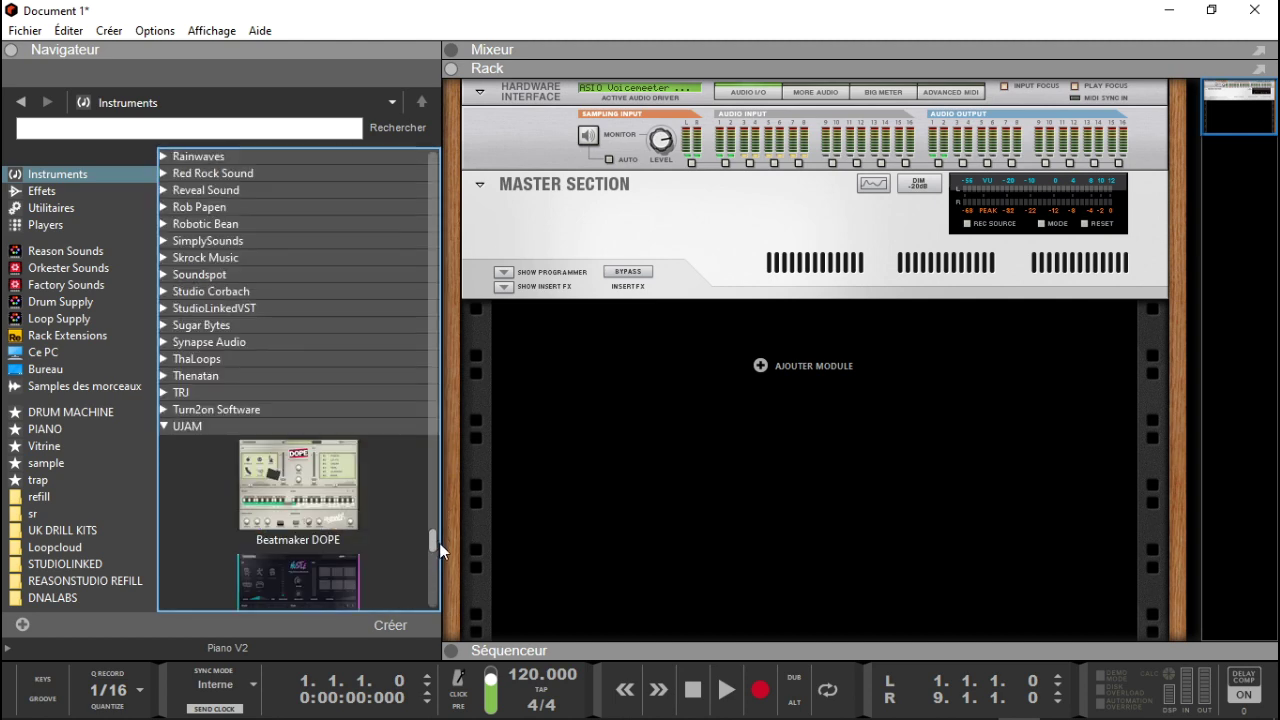
pyautogui.click(200, 376)
pyautogui.click(262, 442)
pyautogui.moveTo(262, 442); pyautogui.dragTo(263, 469)
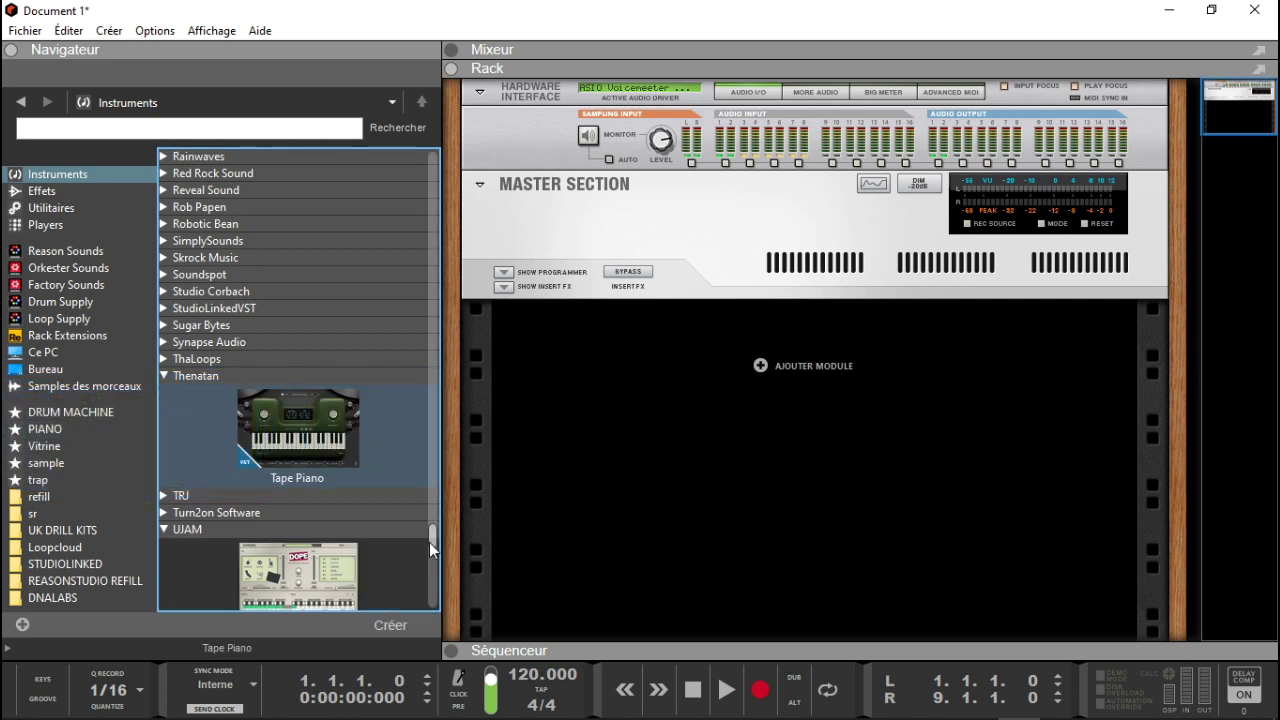
pyautogui.scroll(10, 432, 534)
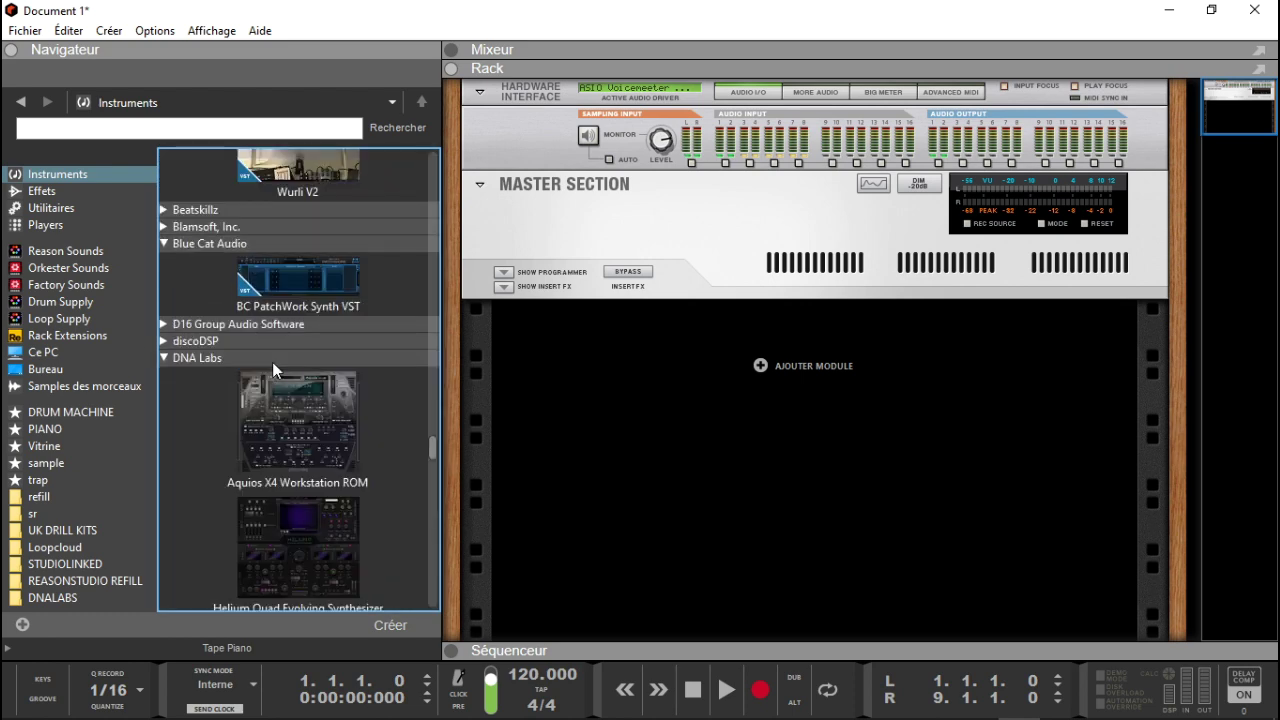
# Add Elite Pianist from the Elite Plugins instruments to the PIANO list and review the list's contents
pyautogui.doubleClick(195, 244)
pyautogui.doubleClick(189, 295)
pyautogui.click(190, 312)
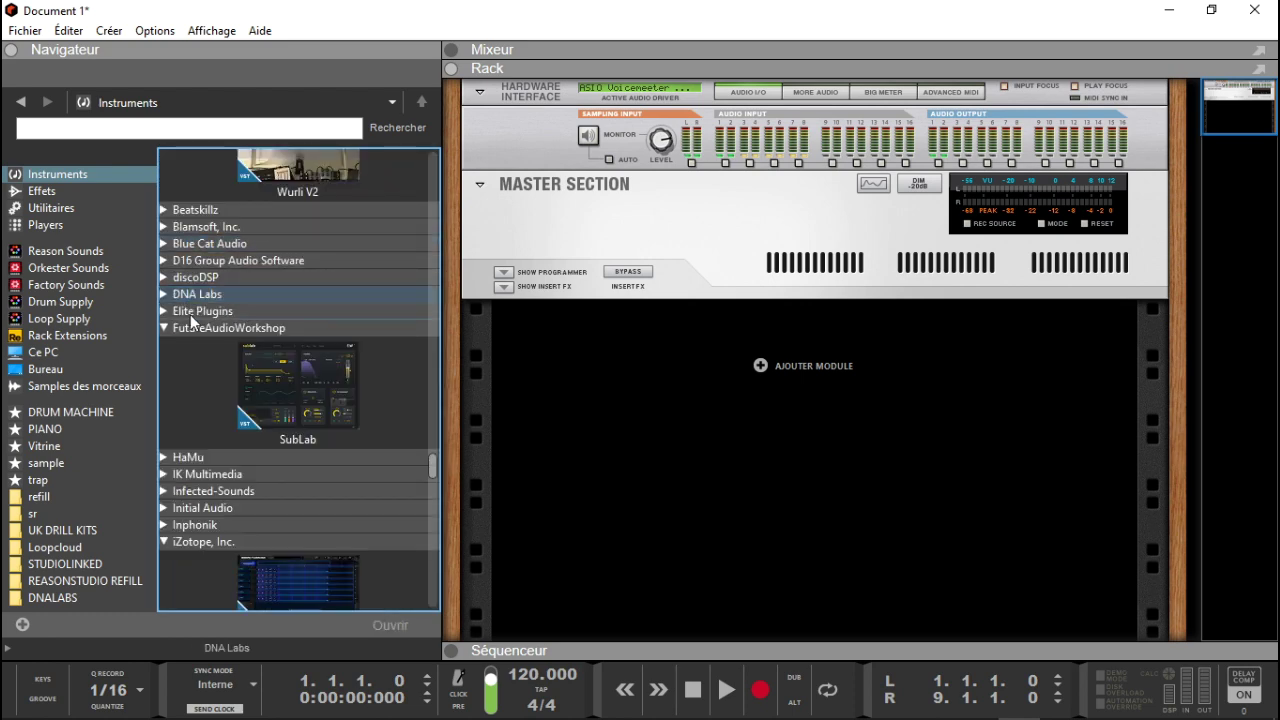
pyautogui.doubleClick(191, 314)
pyautogui.moveTo(286, 370); pyautogui.dragTo(109, 433)
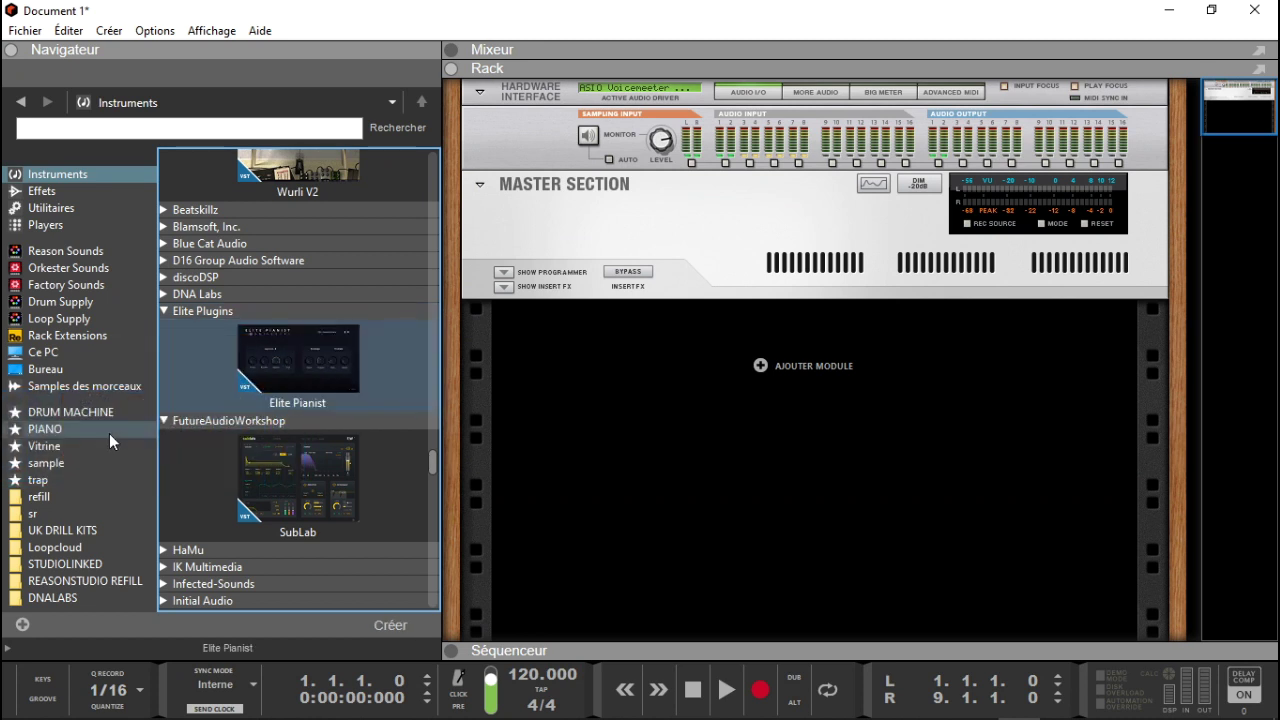
pyautogui.click(109, 433)
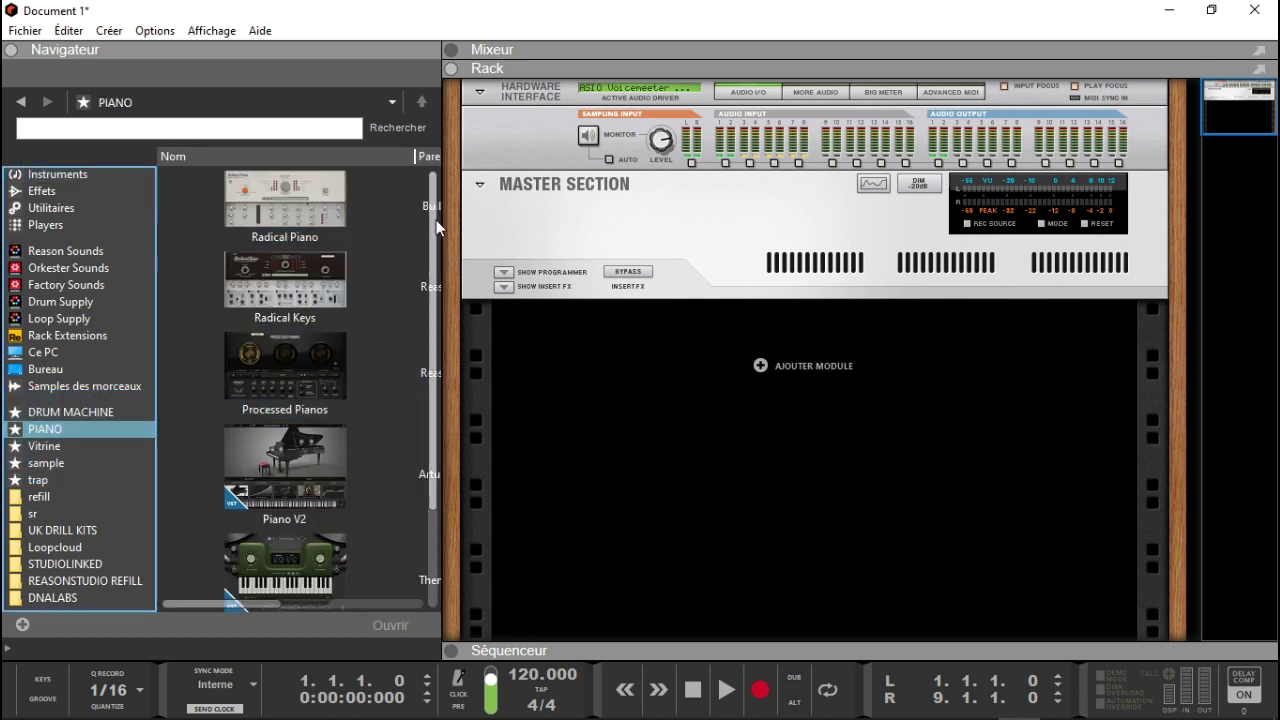
pyautogui.moveTo(435, 216); pyautogui.dragTo(448, 259)
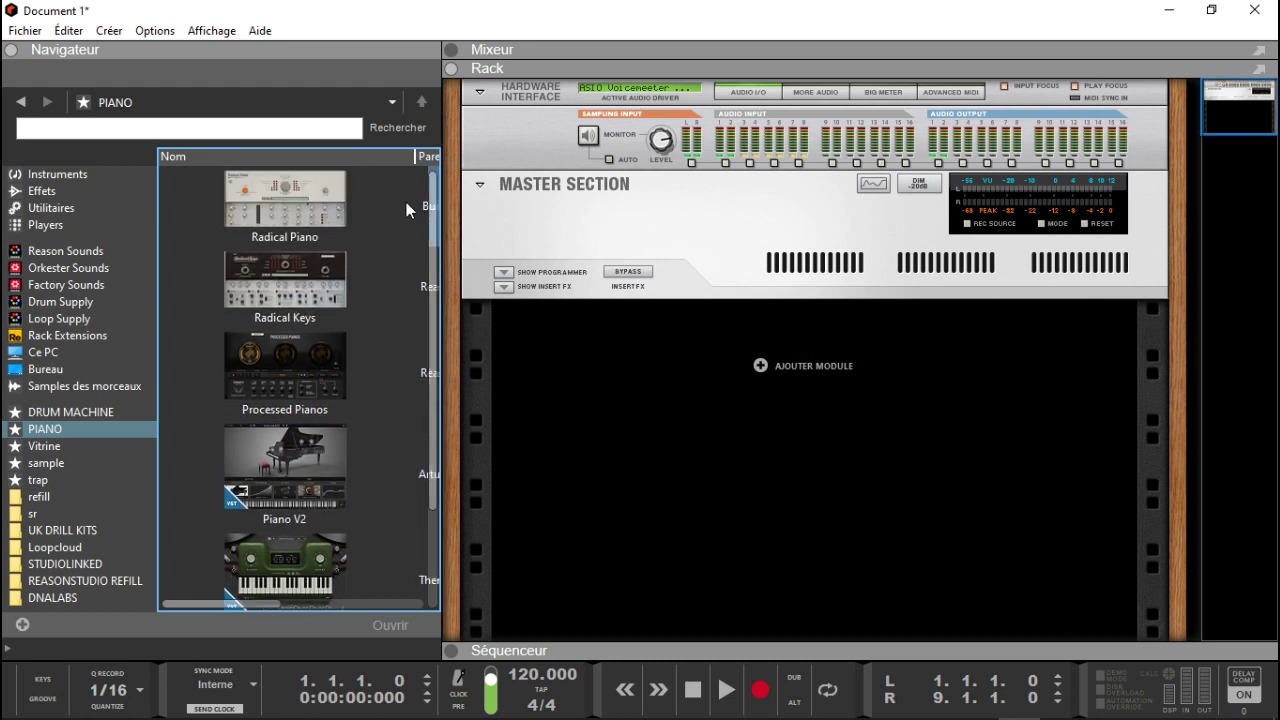
# Create a favourites list named SYNTHE and place it directly below PIANO
pyautogui.click(21, 627)
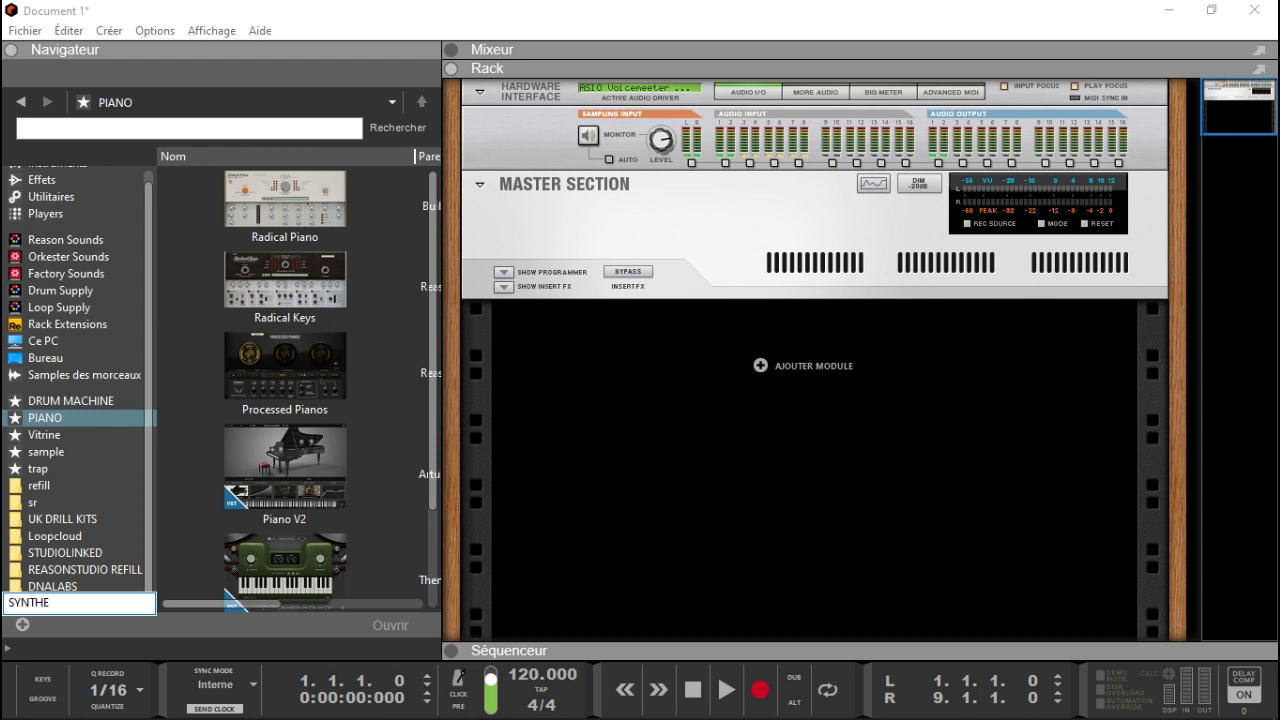
pyautogui.press('Return')
pyautogui.moveTo(57, 605); pyautogui.dragTo(57, 435)
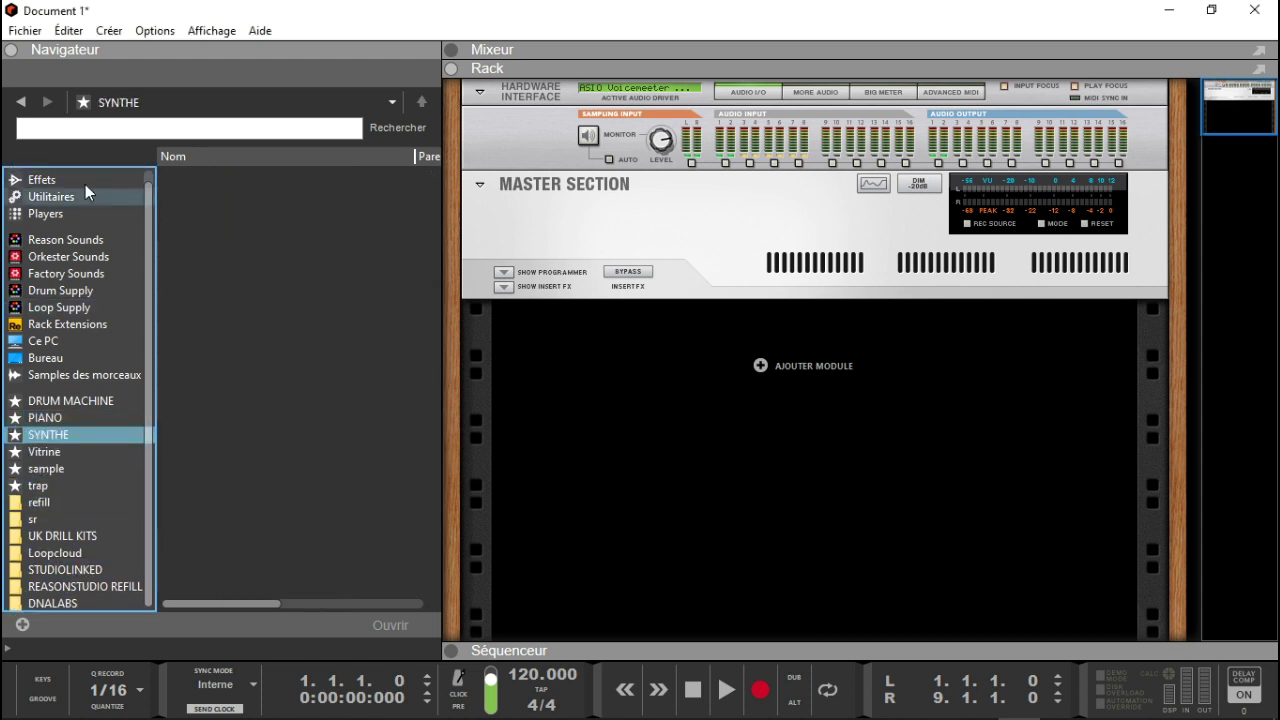
# Return to the instruments and add the built-in Europa Shapeshifting Synthesizer to the SYNTHE list
pyautogui.click(54, 186)
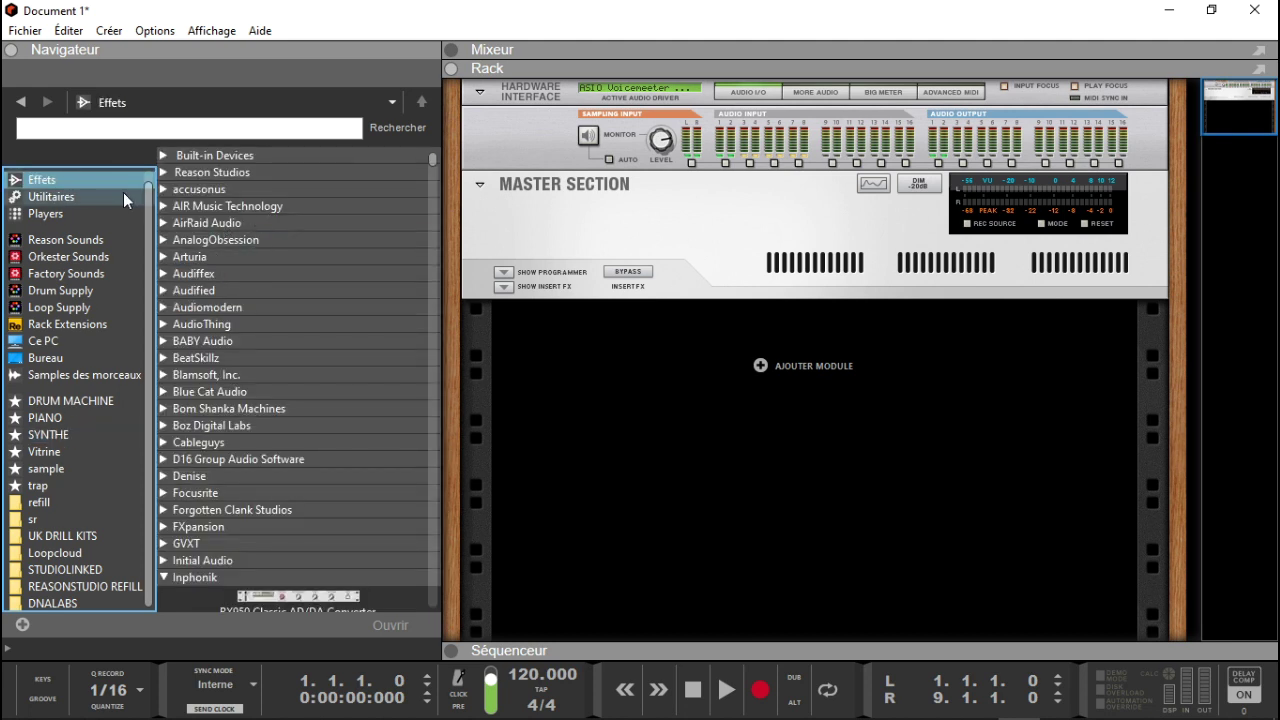
pyautogui.scroll(1, 150, 200)
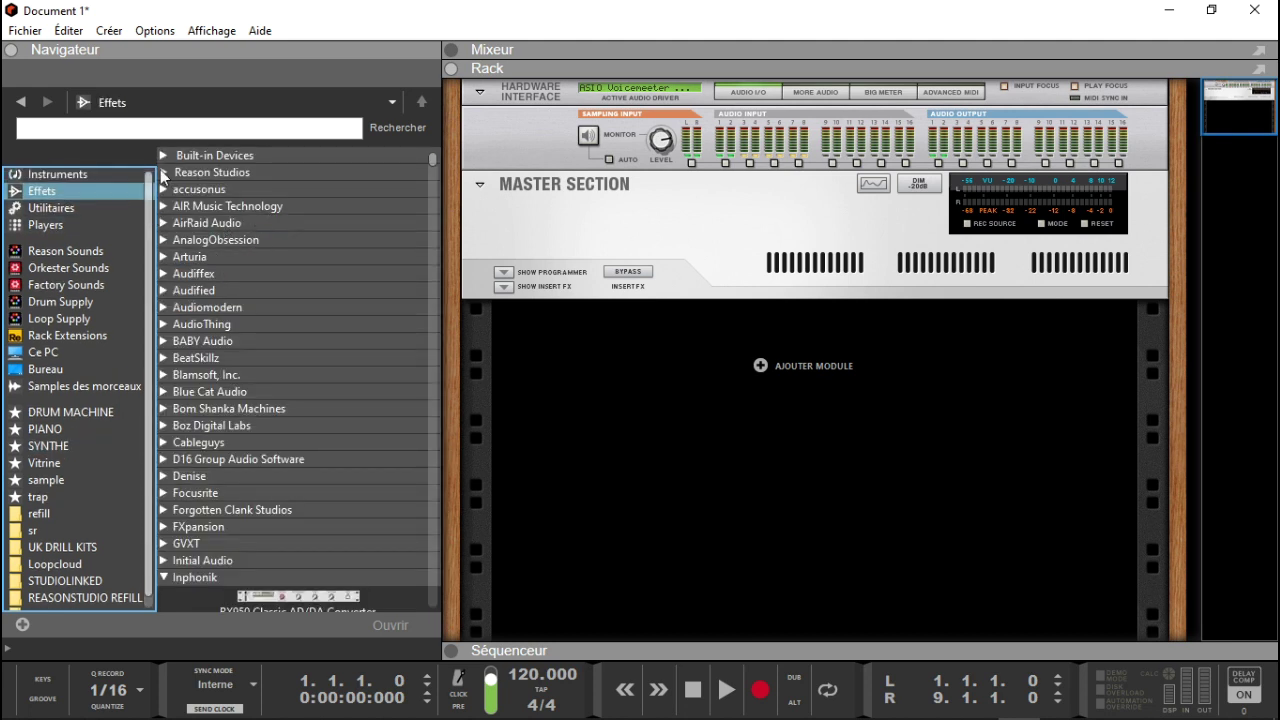
pyautogui.click(57, 174)
pyautogui.moveTo(432, 165)
pyautogui.mouseDown()
pyautogui.moveTo(431, 192)
pyautogui.moveTo(436, 161)
pyautogui.mouseUp()
pyautogui.click(312, 445)
pyautogui.moveTo(308, 450); pyautogui.dragTo(48, 446)
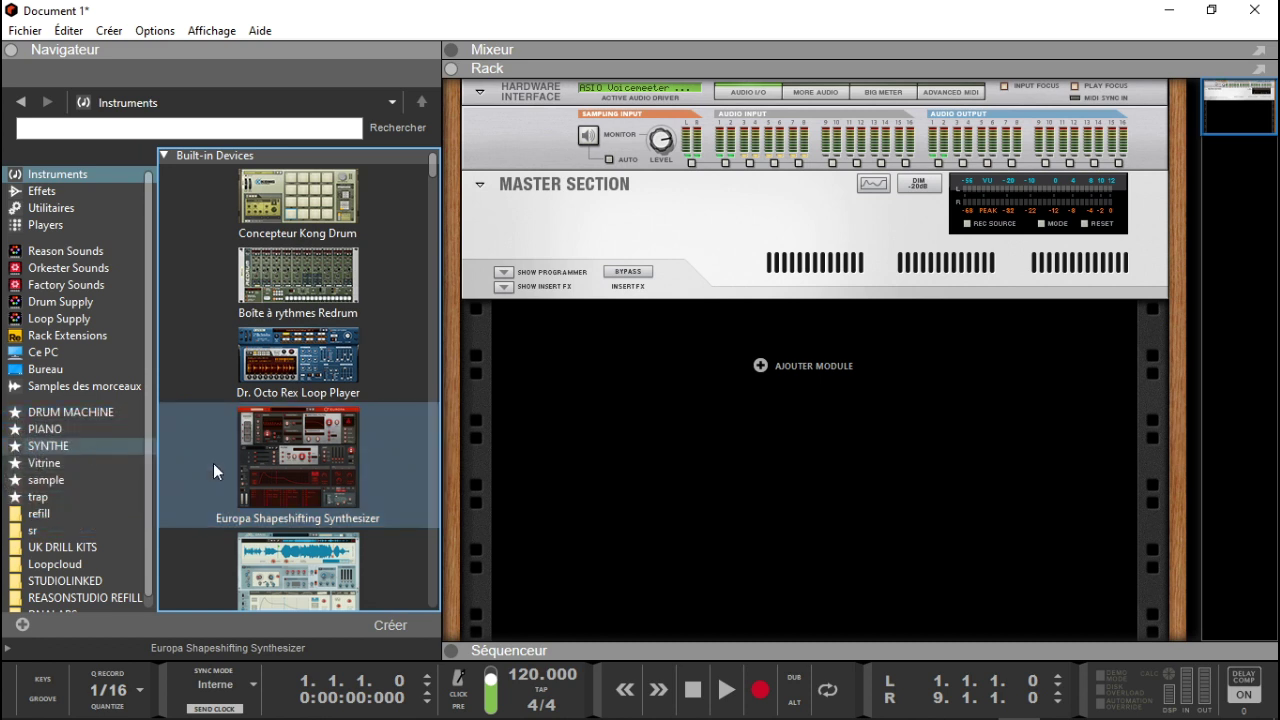
# Collapse the built-in devices and add Parsec Spectral Synthesizer from Reason Studios to the SYNTHE list
pyautogui.click(172, 157)
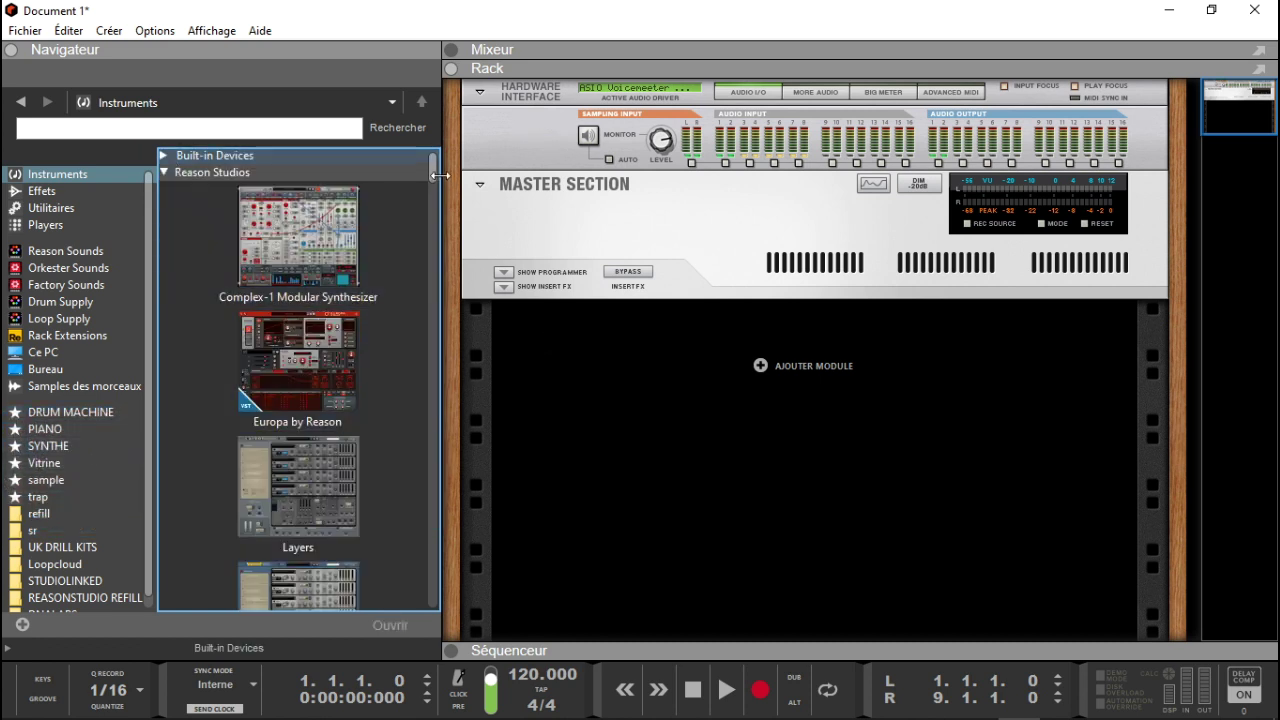
pyautogui.moveTo(434, 180); pyautogui.dragTo(436, 196)
pyautogui.click(290, 405)
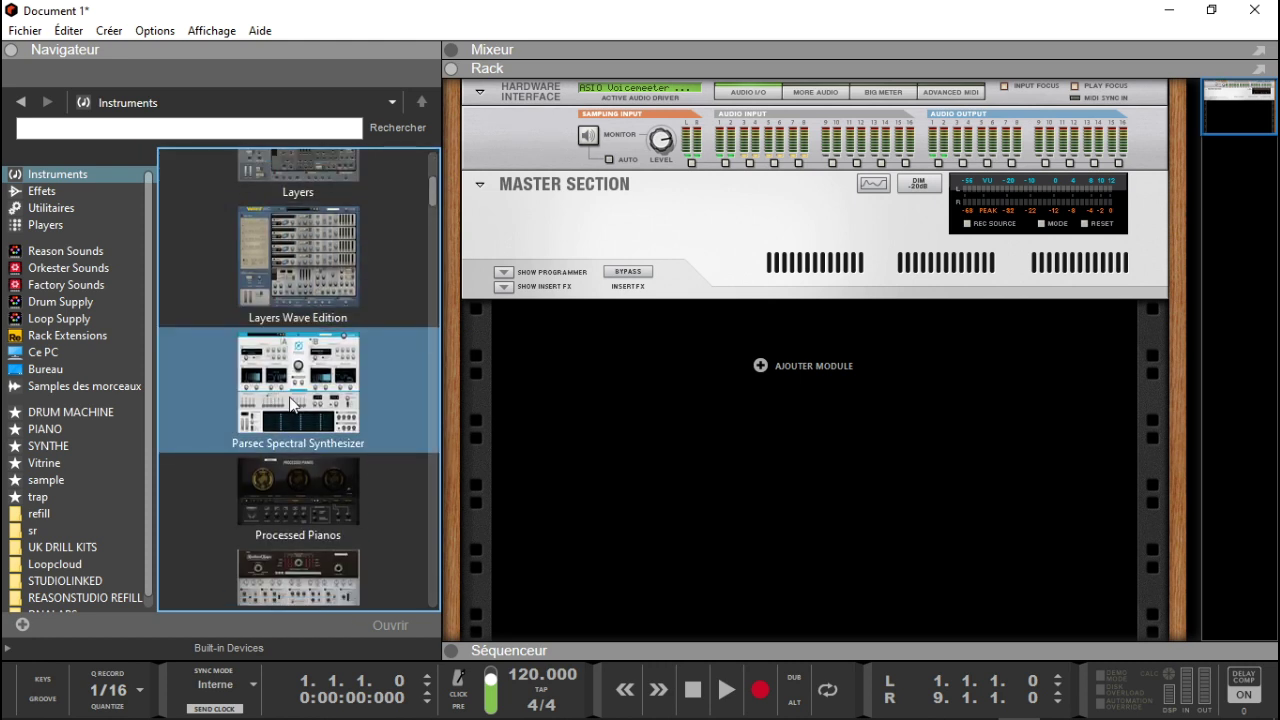
pyautogui.moveTo(292, 404); pyautogui.dragTo(127, 451)
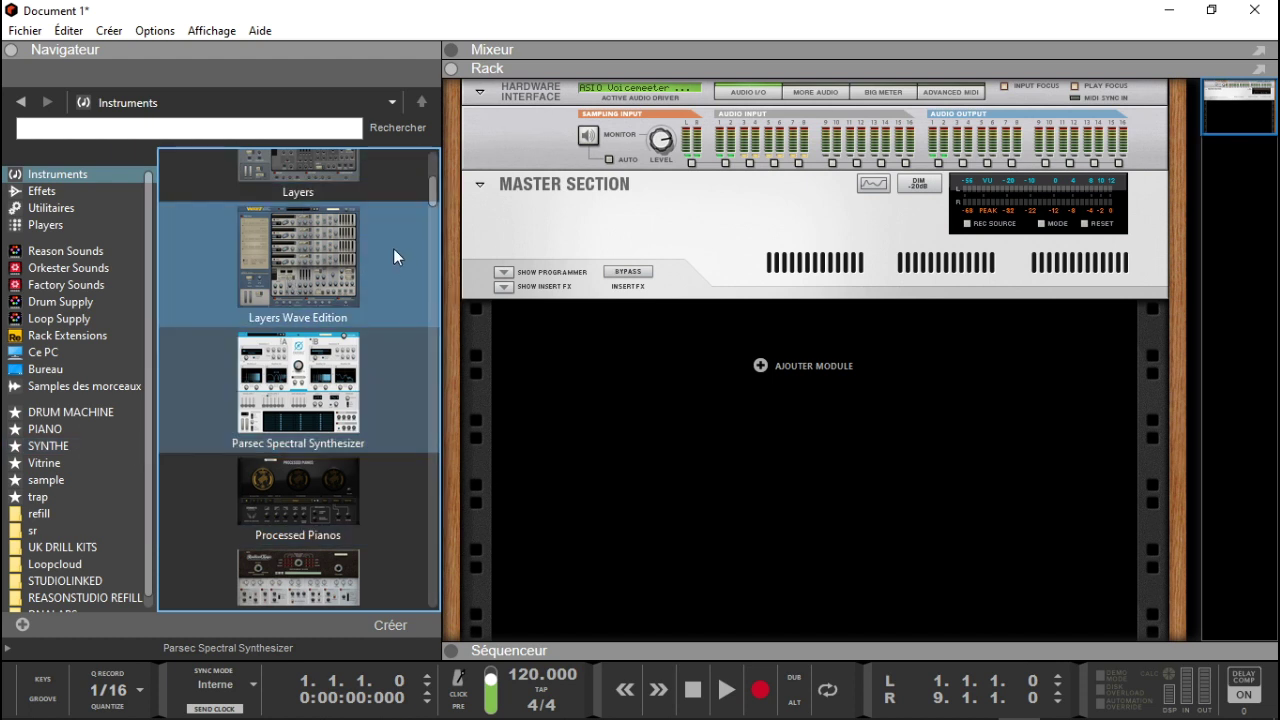
# Add Arturia's CMI V to the SYNTHE list
pyautogui.moveTo(434, 192); pyautogui.dragTo(447, 284)
pyautogui.click(308, 405)
pyautogui.moveTo(308, 380); pyautogui.dragTo(111, 438)
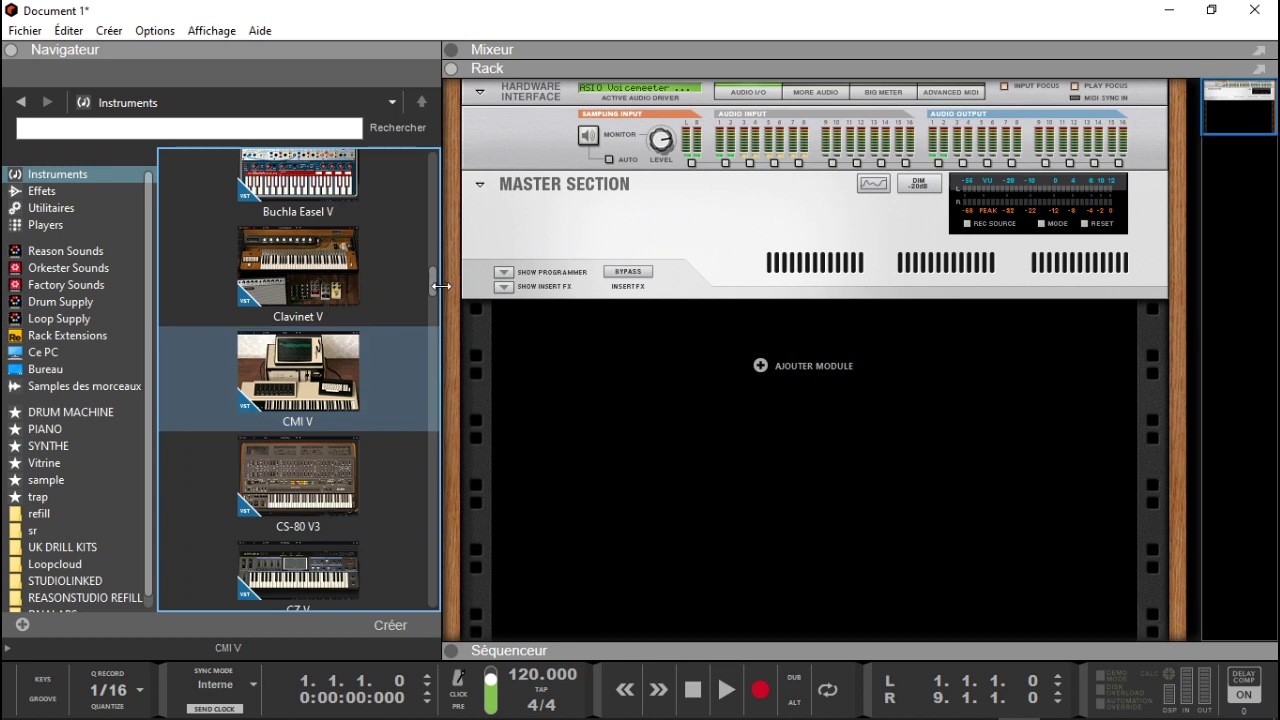
# Add Arturia's DX7 V and Pigments to the SYNTHE list
pyautogui.scroll(5, 432, 280)
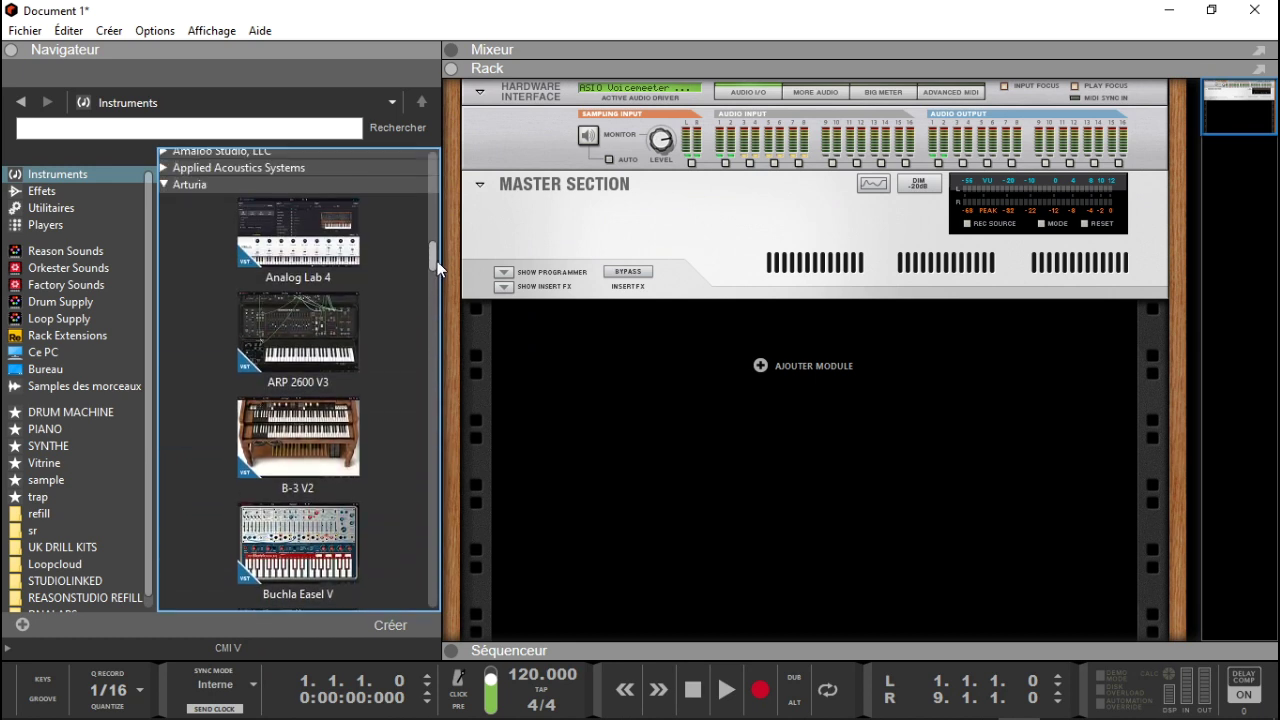
pyautogui.moveTo(438, 262); pyautogui.dragTo(438, 320)
pyautogui.click(296, 332)
pyautogui.moveTo(296, 332); pyautogui.dragTo(116, 439)
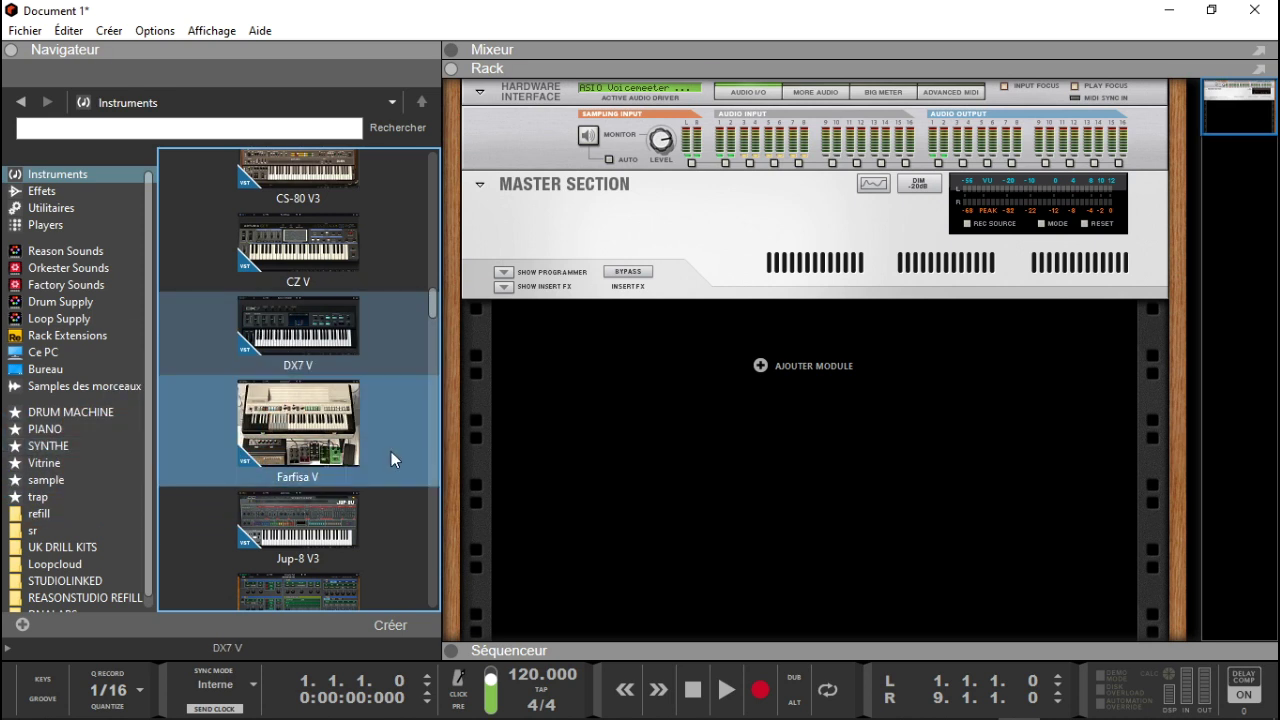
pyautogui.moveTo(429, 299); pyautogui.dragTo(441, 357)
pyautogui.moveTo(302, 261); pyautogui.dragTo(126, 440)
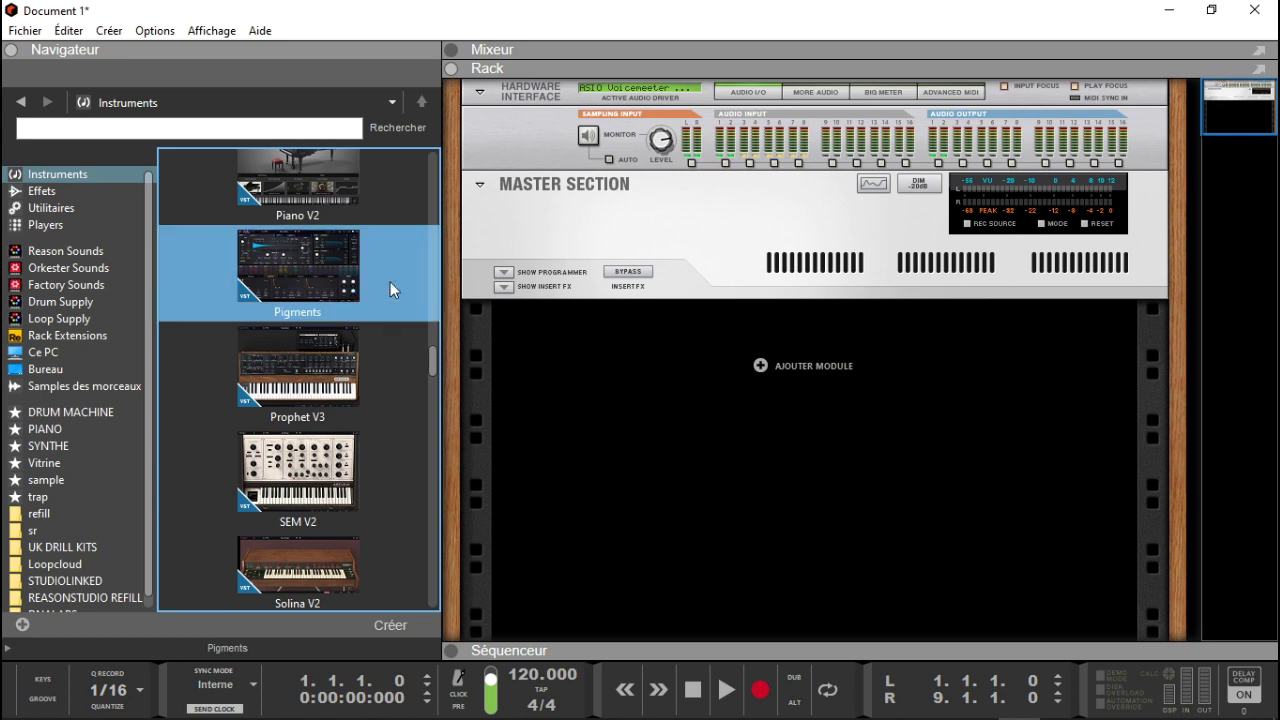
# Expand the DNA Labs instruments and add Helium Quad Evolving Synthesizer, Aquios X4 Workstation ROM and Hydronexius Workstation ROM to the SYNTHE list
pyautogui.moveTo(427, 358); pyautogui.dragTo(434, 416)
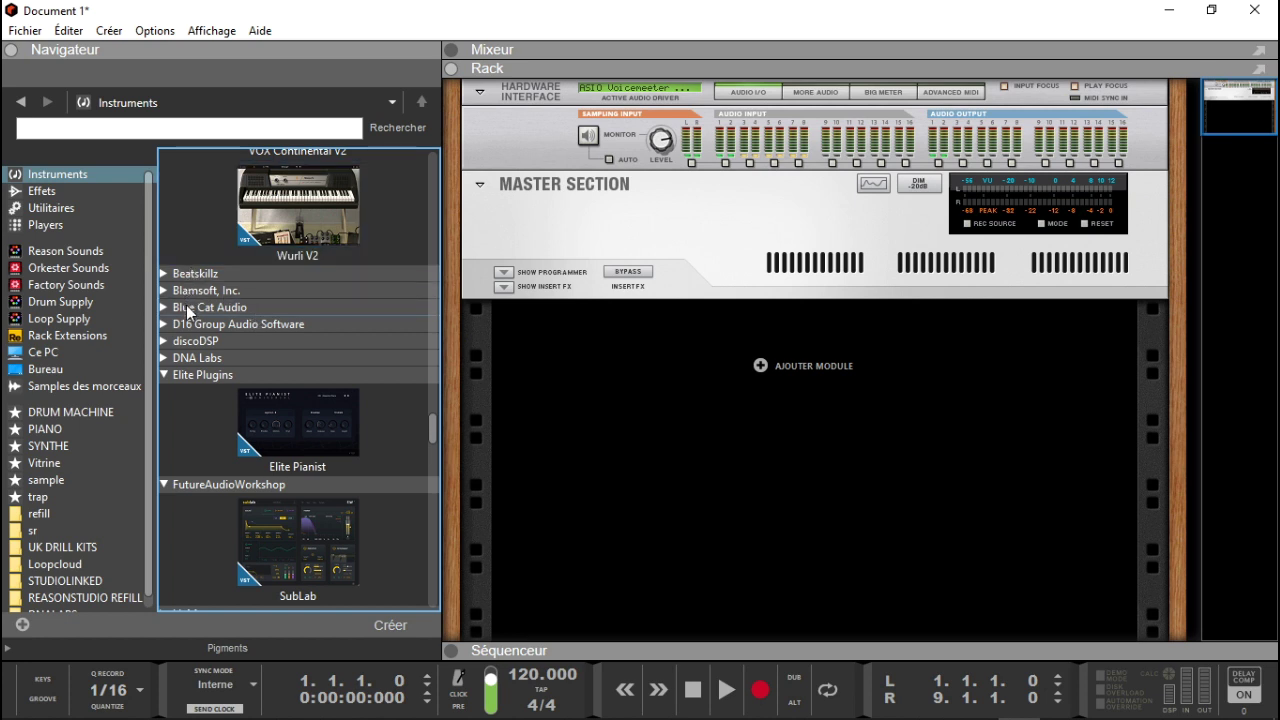
pyautogui.click(179, 357)
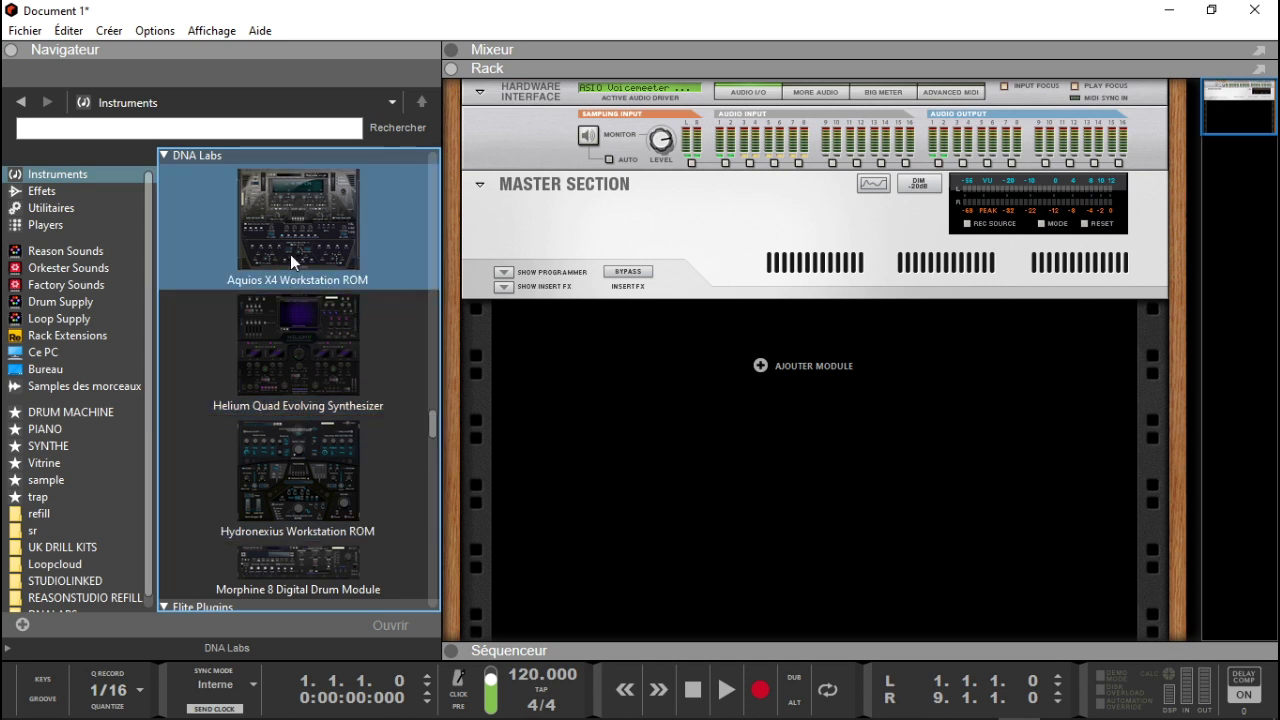
pyautogui.moveTo(292, 351); pyautogui.dragTo(90, 450)
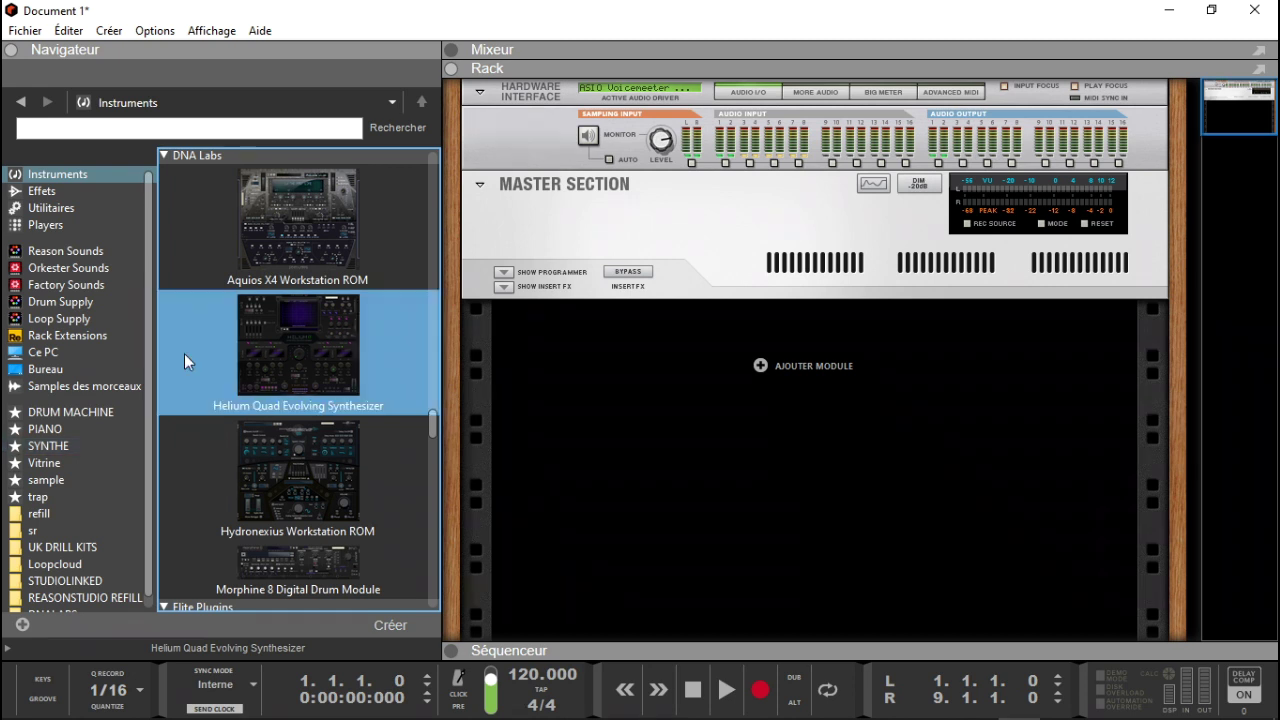
pyautogui.moveTo(270, 232); pyautogui.dragTo(77, 449)
pyautogui.moveTo(280, 498); pyautogui.dragTo(81, 453)
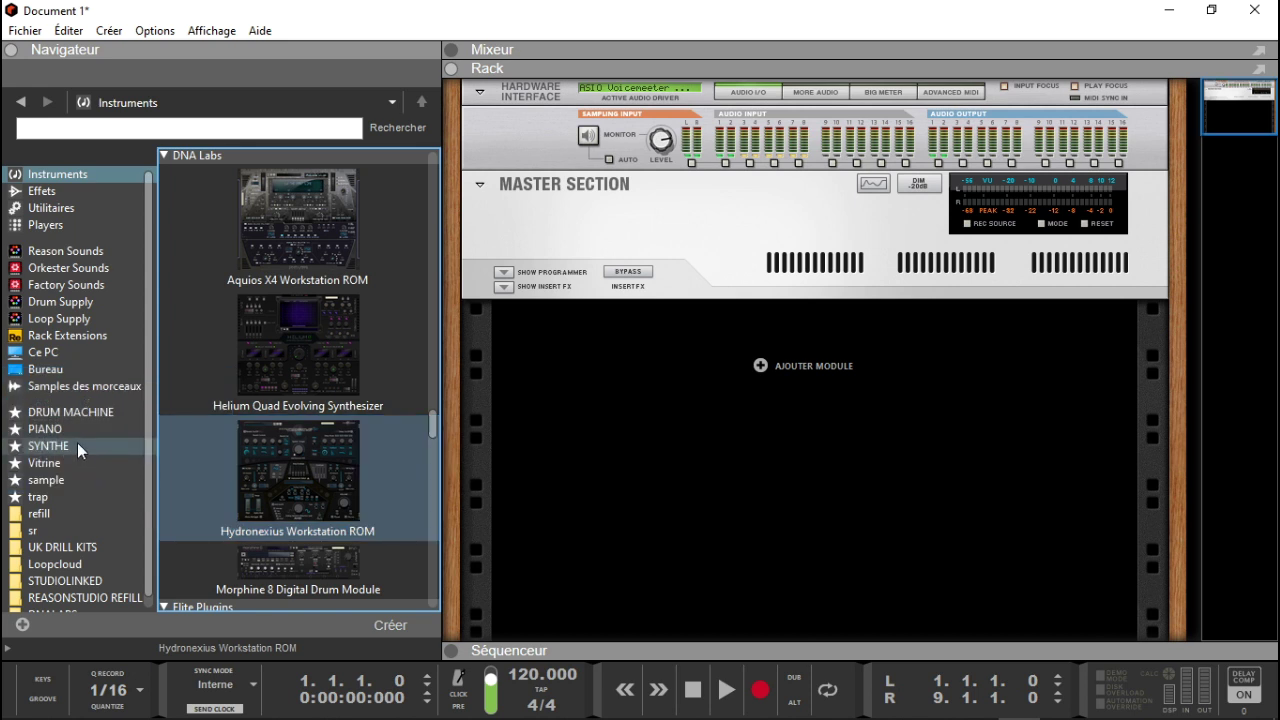
# Reorder the SYNTHE list so Helium, Aquios X4 and Hydronexius follow one another between Europa and Parsec
pyautogui.click(77, 442)
pyautogui.moveTo(442, 257); pyautogui.dragTo(450, 408)
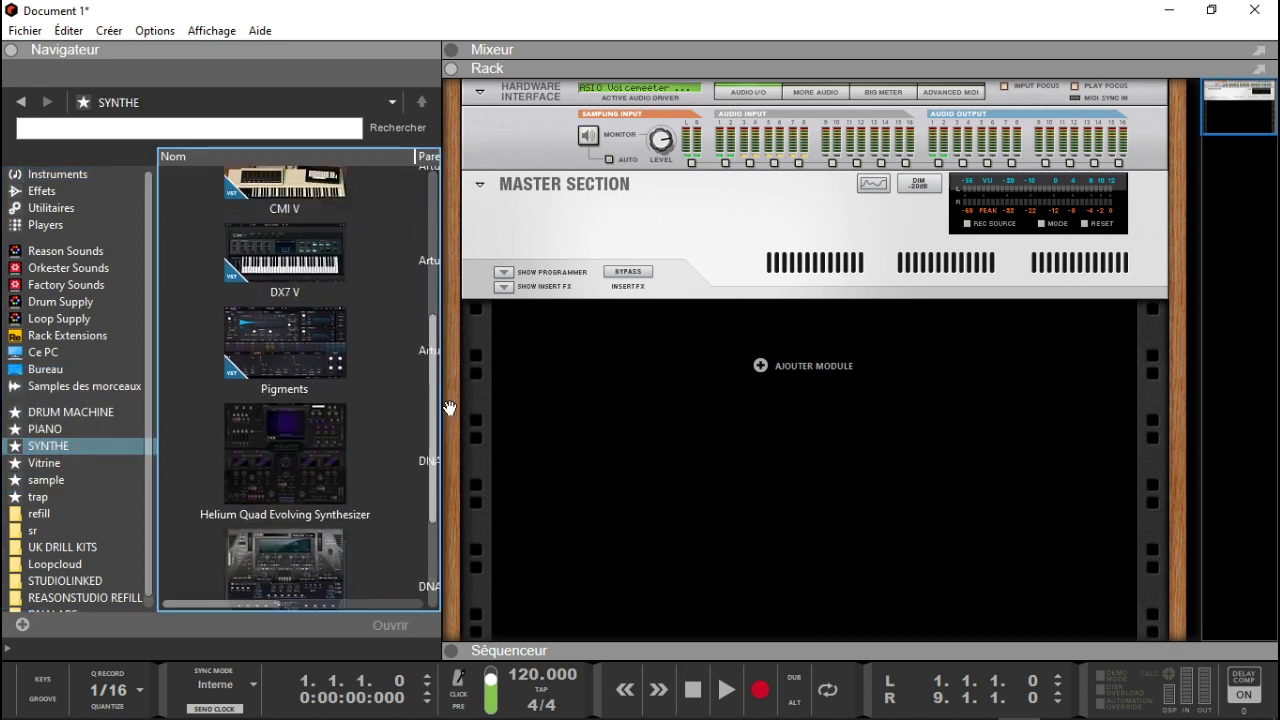
pyautogui.moveTo(301, 430); pyautogui.dragTo(308, 232)
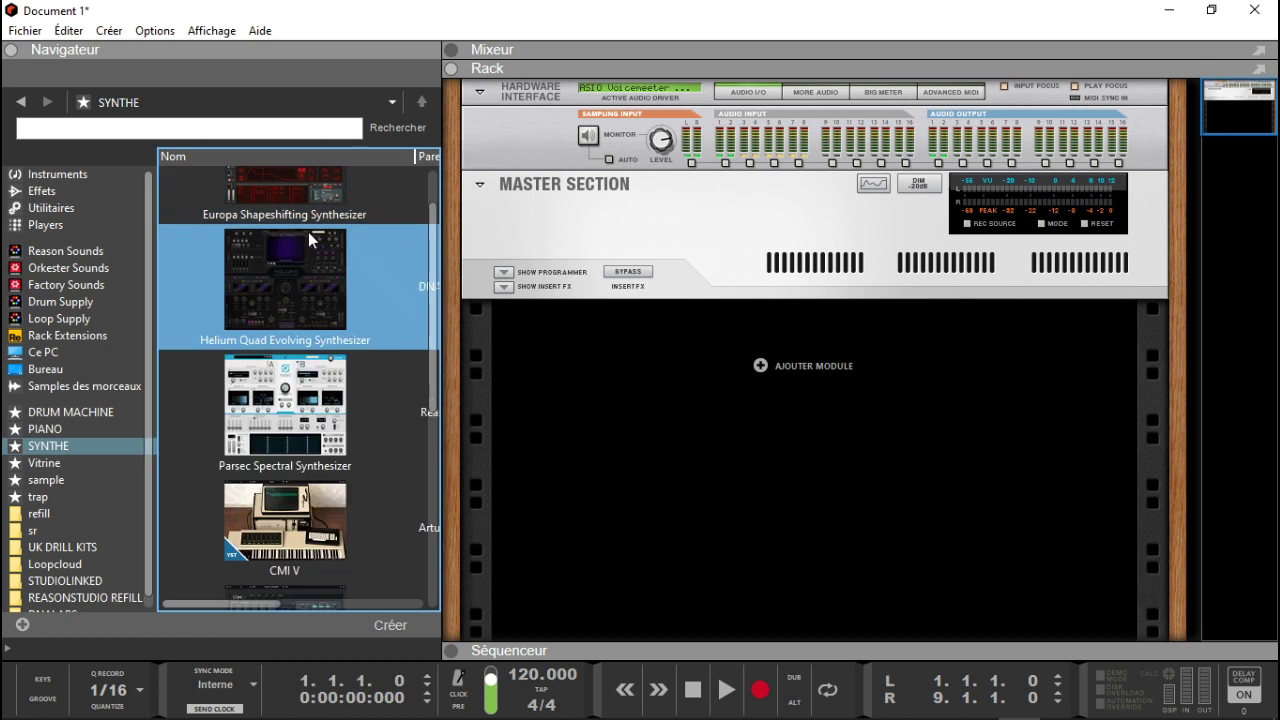
pyautogui.moveTo(436, 361); pyautogui.dragTo(456, 563)
pyautogui.moveTo(276, 439); pyautogui.dragTo(312, 258)
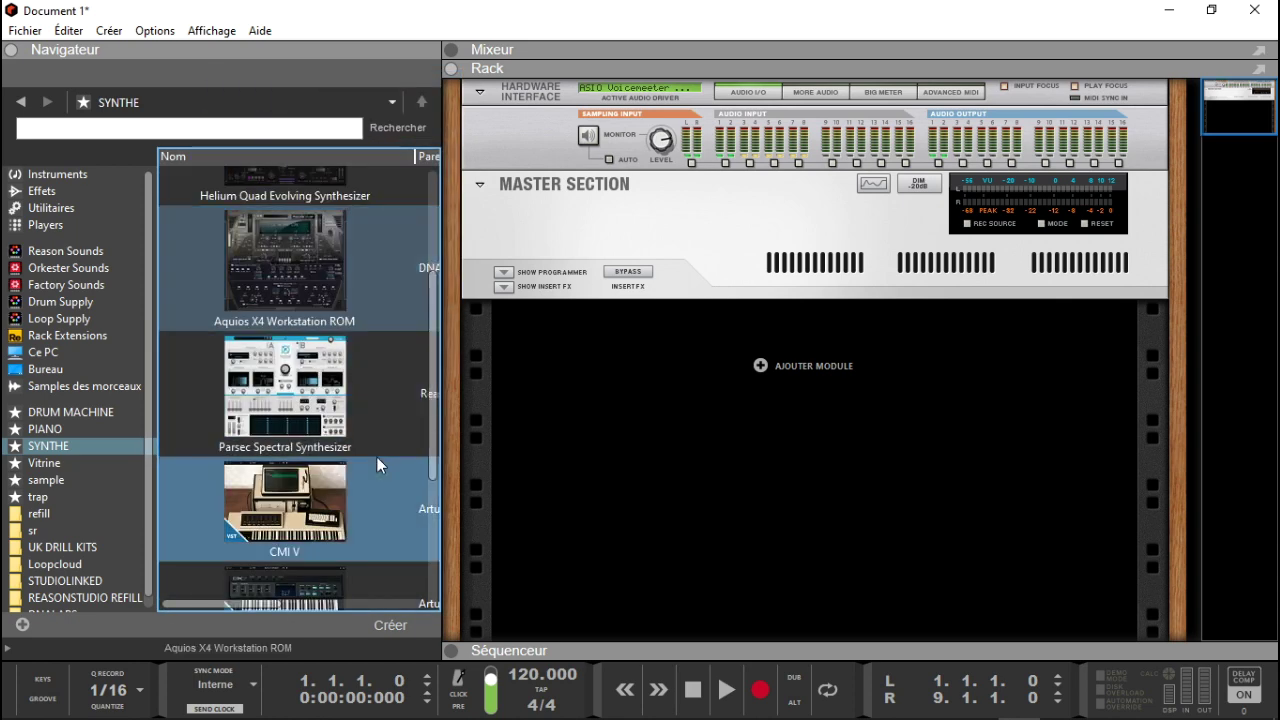
pyautogui.moveTo(435, 432); pyautogui.dragTo(429, 564)
pyautogui.moveTo(314, 555); pyautogui.dragTo(348, 277)
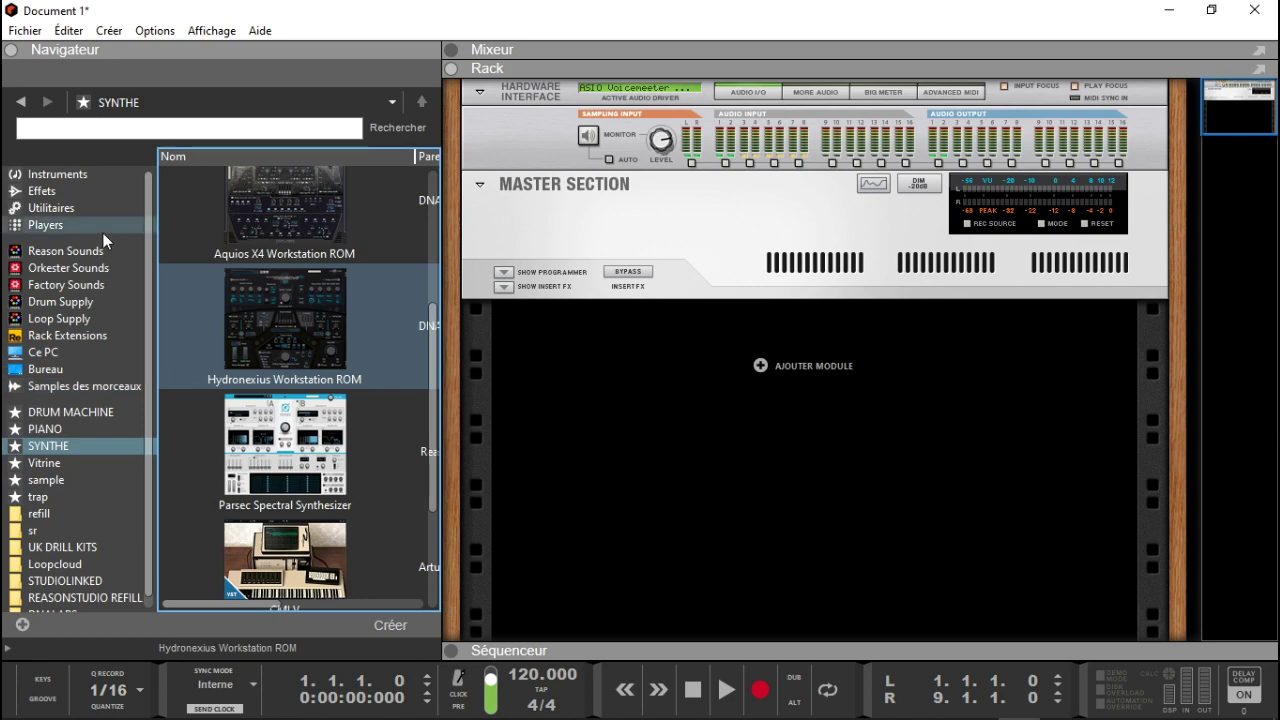
# Expand the Synapse Audio instruments and add Antidote, DUNE 3 and The Legend to the SYNTHE list
pyautogui.click(67, 175)
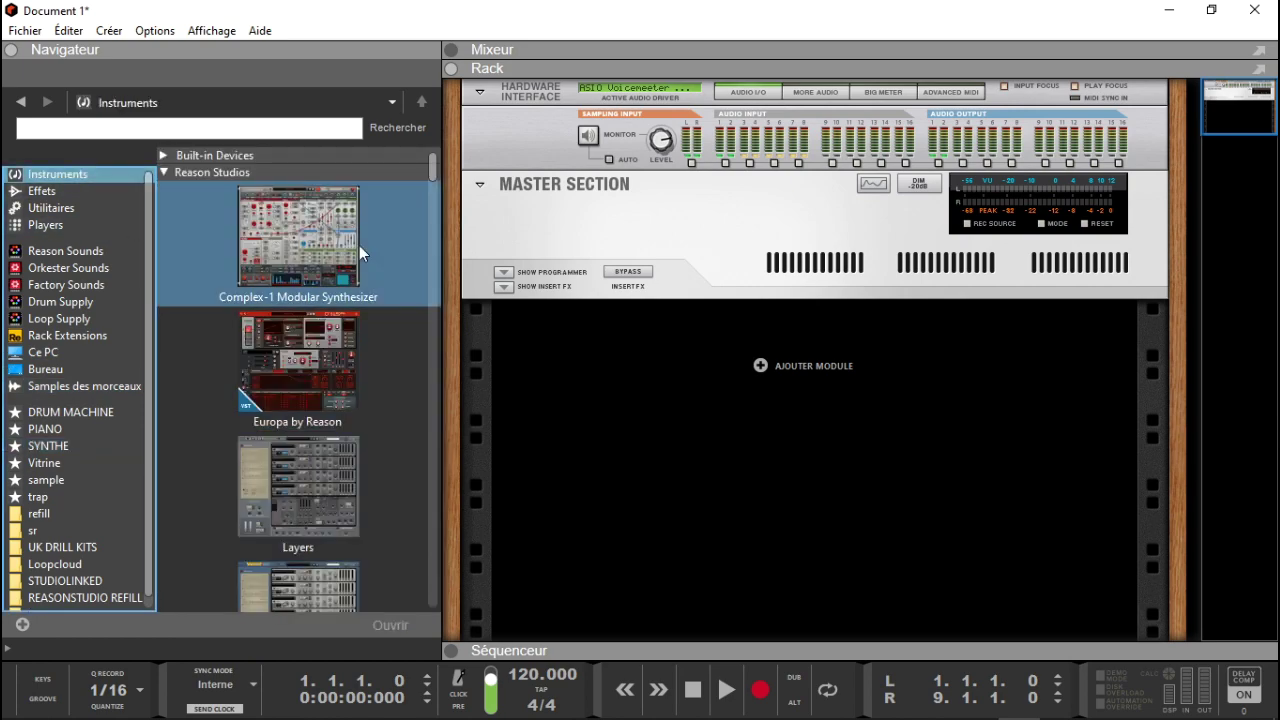
pyautogui.moveTo(429, 167); pyautogui.dragTo(461, 521)
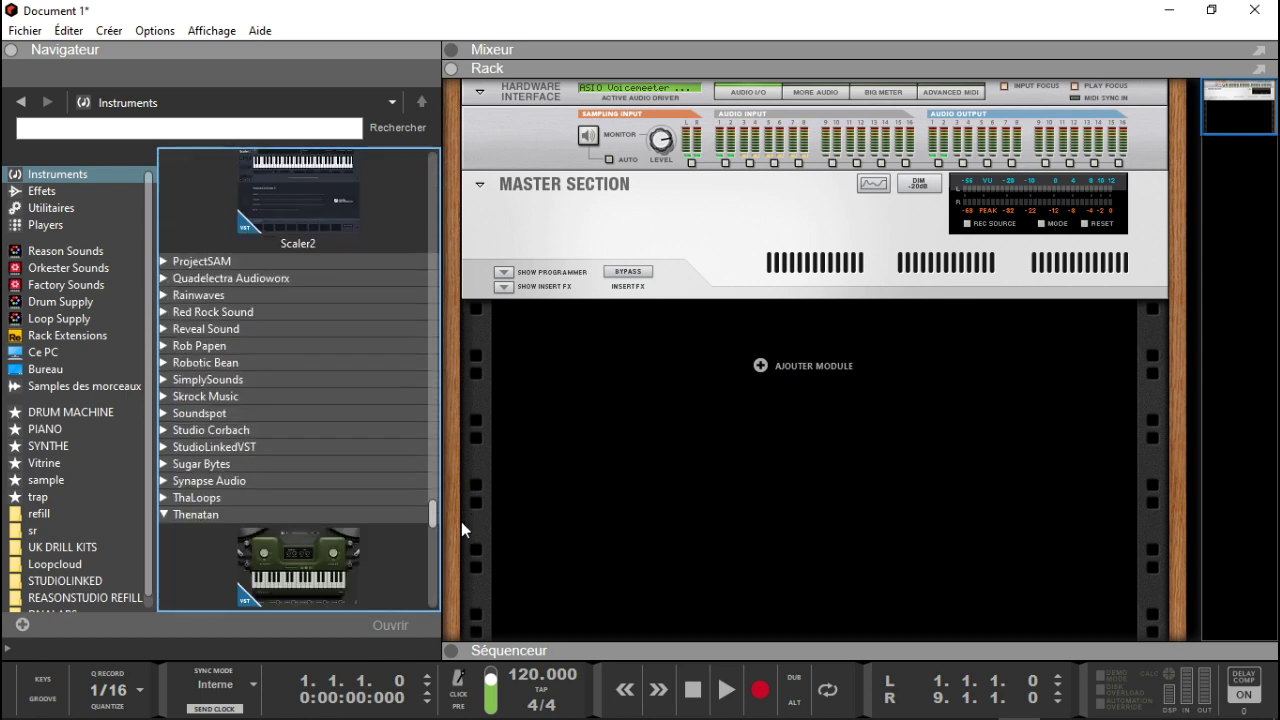
pyautogui.click(222, 481)
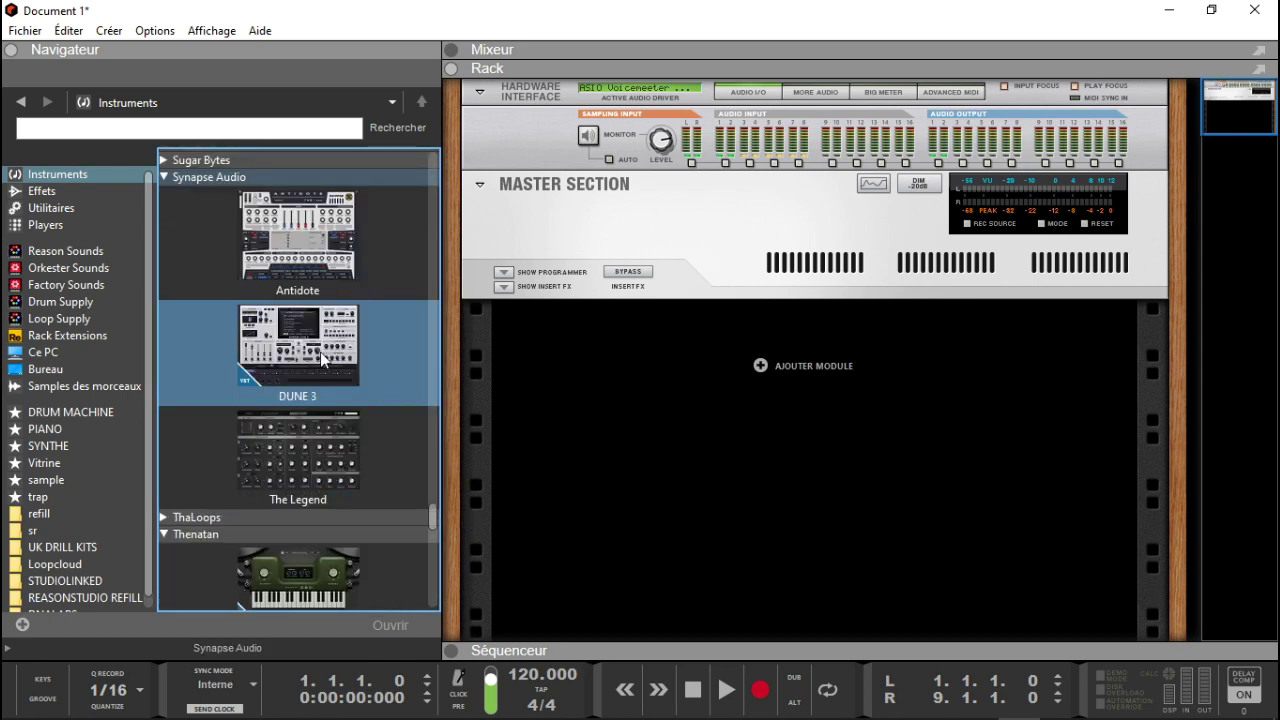
pyautogui.moveTo(302, 235); pyautogui.dragTo(102, 444)
pyautogui.moveTo(283, 363); pyautogui.dragTo(121, 451)
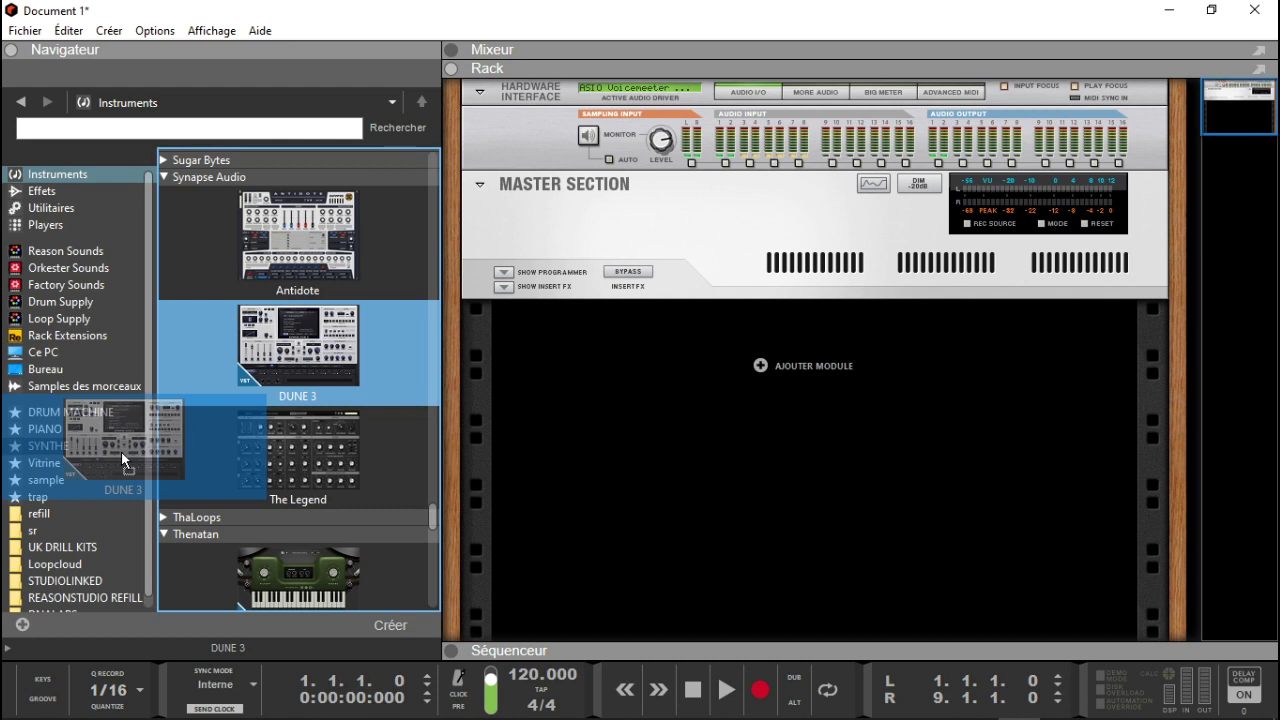
pyautogui.moveTo(121, 451); pyautogui.dragTo(131, 452)
pyautogui.moveTo(266, 469); pyautogui.dragTo(92, 451)
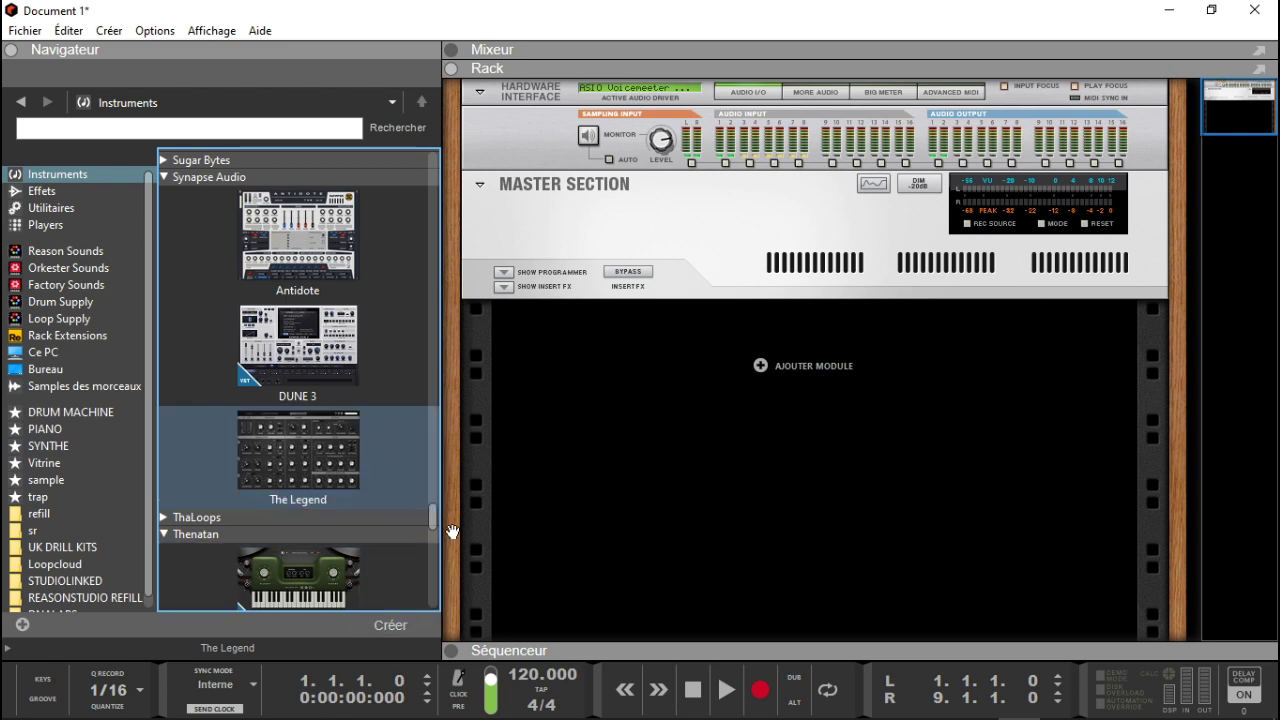
# Expand the Applied Acoustics Systems instruments and add Ultra Analog VA-3 and String Studio VS-3 to the SYNTHE list
pyautogui.moveTo(432, 516); pyautogui.dragTo(470, 127)
pyautogui.click(263, 173)
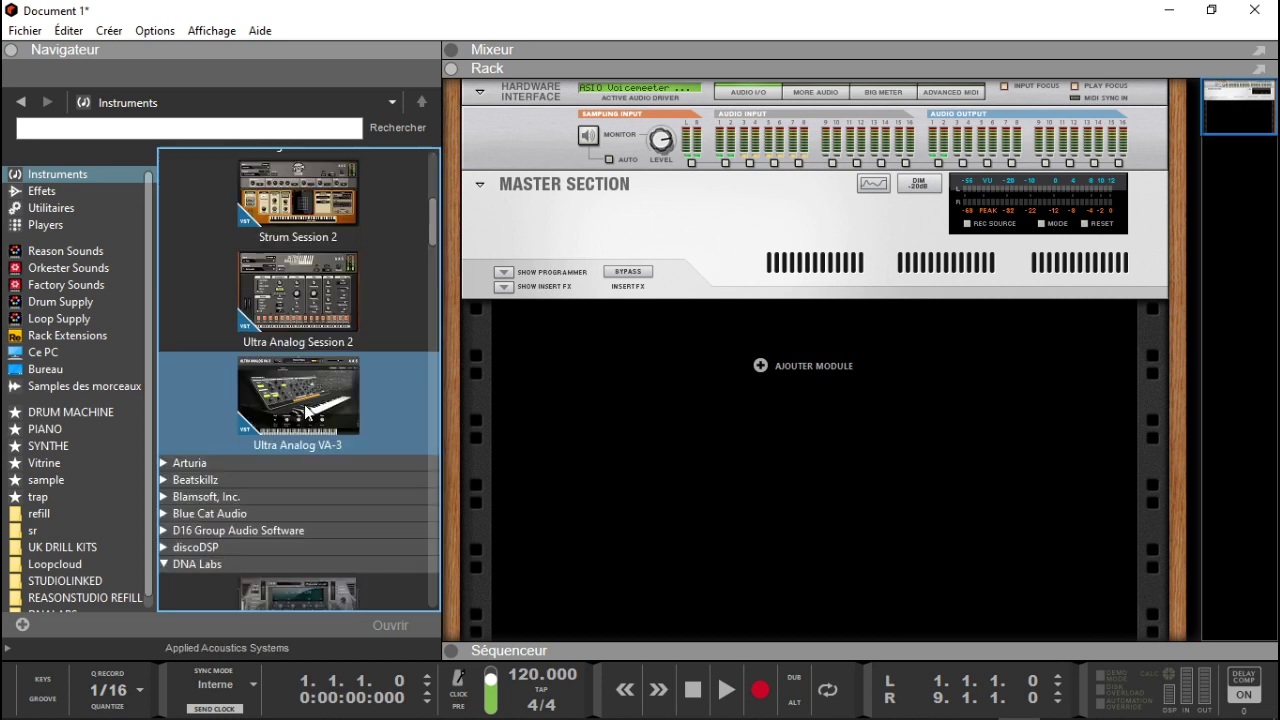
pyautogui.moveTo(298, 395); pyautogui.dragTo(157, 457)
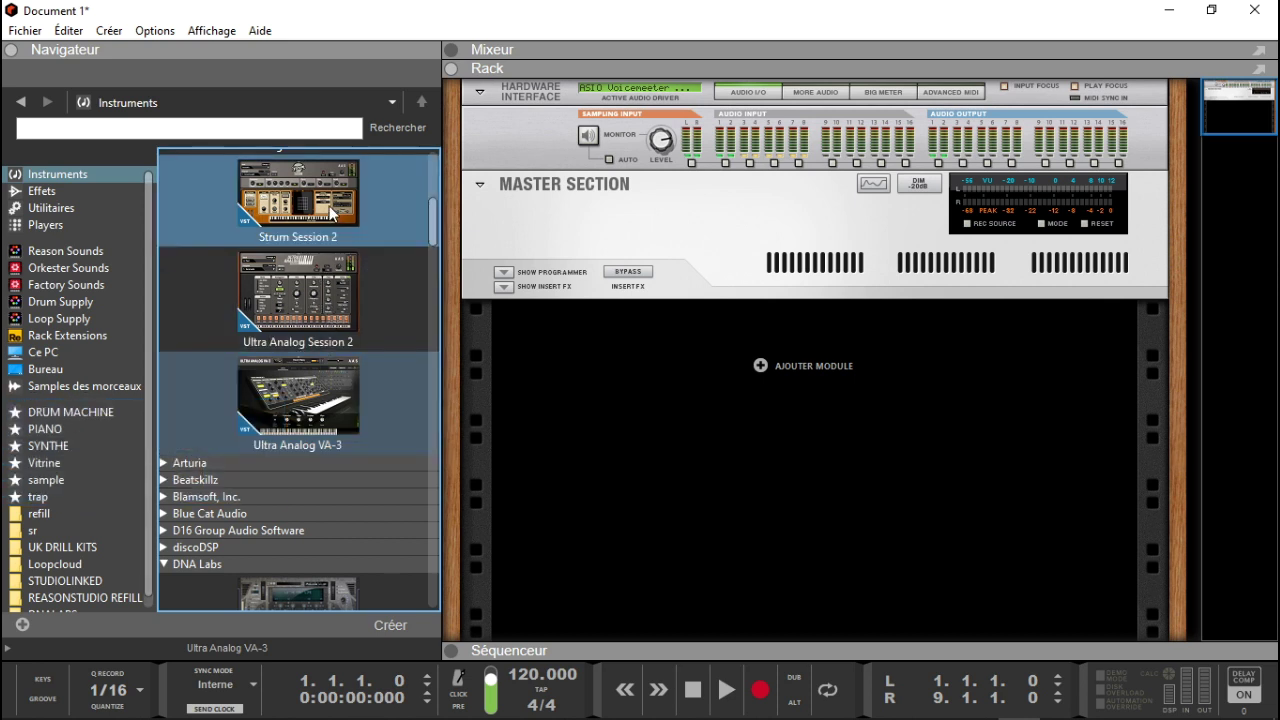
pyautogui.moveTo(437, 241); pyautogui.dragTo(438, 228)
pyautogui.moveTo(321, 222); pyautogui.dragTo(109, 445)
# Expand the Reveal Sound instruments and add Spire-1.1 to the SYNTHE list
pyautogui.moveTo(431, 205); pyautogui.dragTo(440, 424)
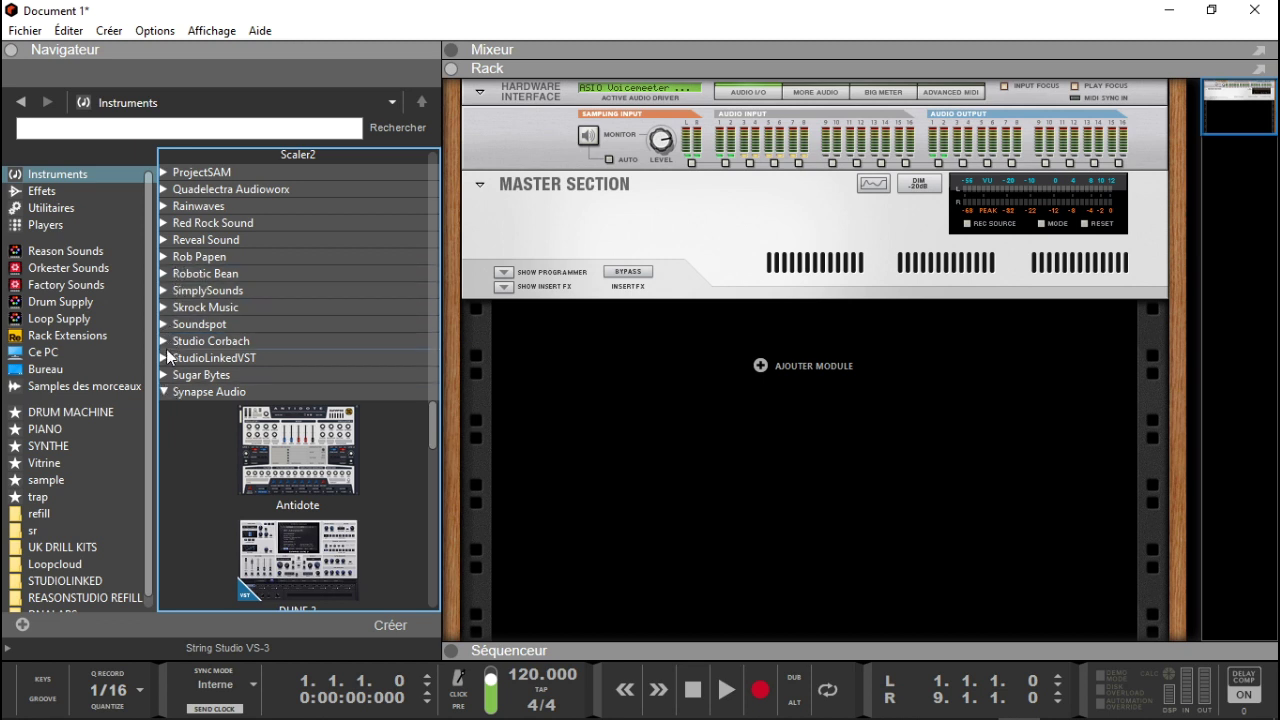
pyautogui.click(188, 240)
pyautogui.moveTo(287, 279); pyautogui.dragTo(72, 442)
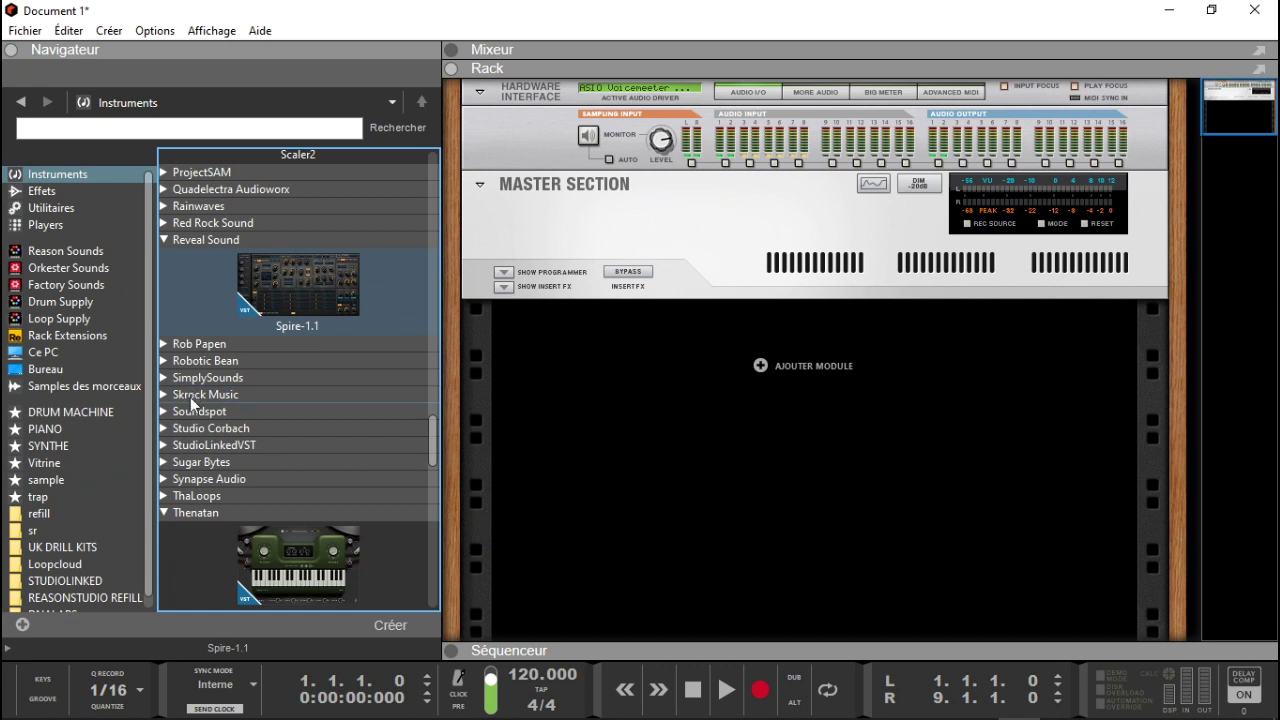
# Expand the PinkNoise Studio instruments and add Luna Dual Performance Synth and Maia Dual Synthesizer to the SYNTHE list
pyautogui.moveTo(433, 427); pyautogui.dragTo(433, 389)
pyautogui.click(194, 315)
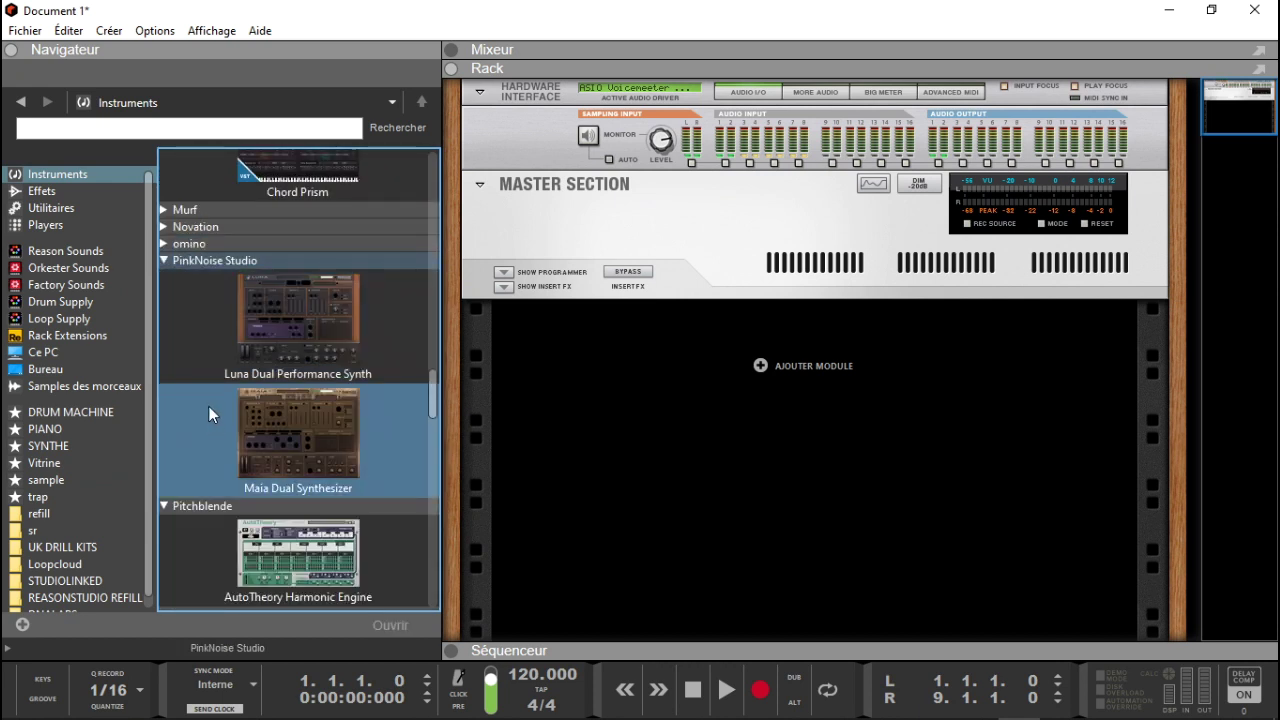
pyautogui.moveTo(292, 299); pyautogui.dragTo(102, 445)
pyautogui.moveTo(262, 437); pyautogui.dragTo(50, 448)
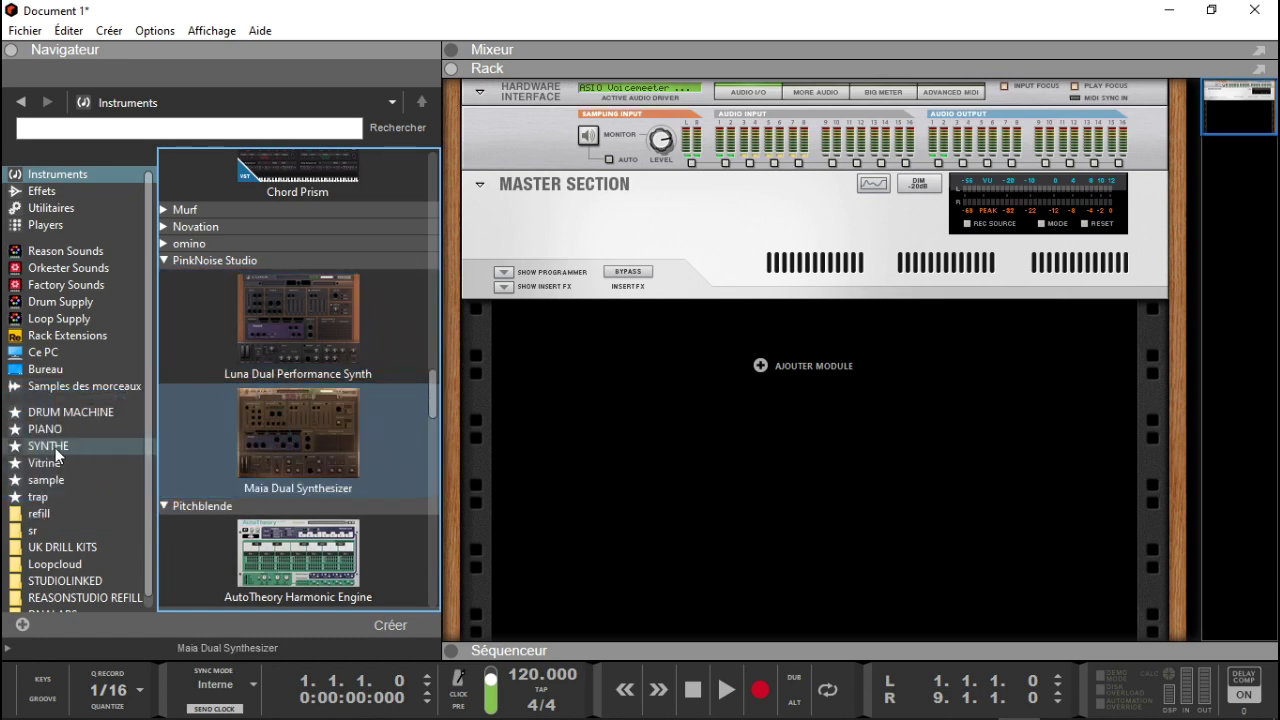
# Review the contents of the SYNTHE, PIANO and DRUM MACHINE favourites lists
pyautogui.click(49, 448)
pyautogui.click(232, 412)
pyautogui.moveTo(435, 208); pyautogui.dragTo(418, 637)
pyautogui.click(55, 429)
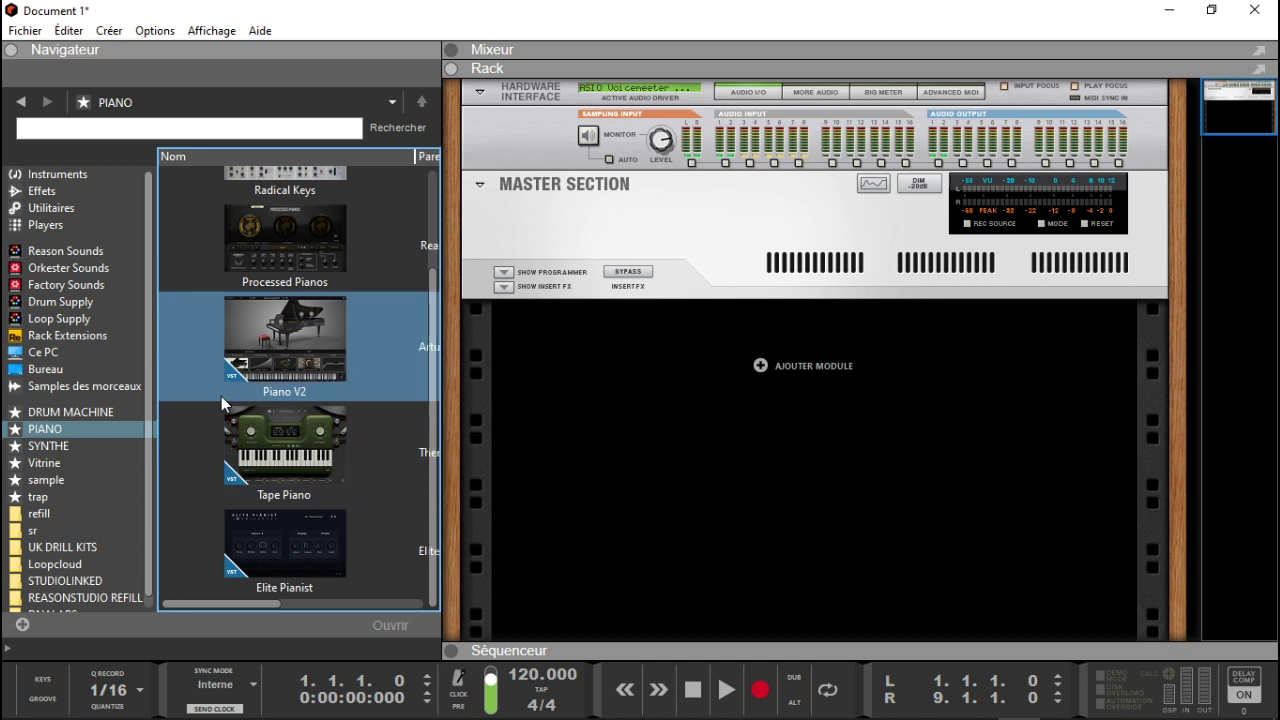
pyautogui.click(101, 409)
# Create a favourites list named GENERATEUR D'ACCORDS and place it above DRUM MACHINE
pyautogui.click(22, 624)
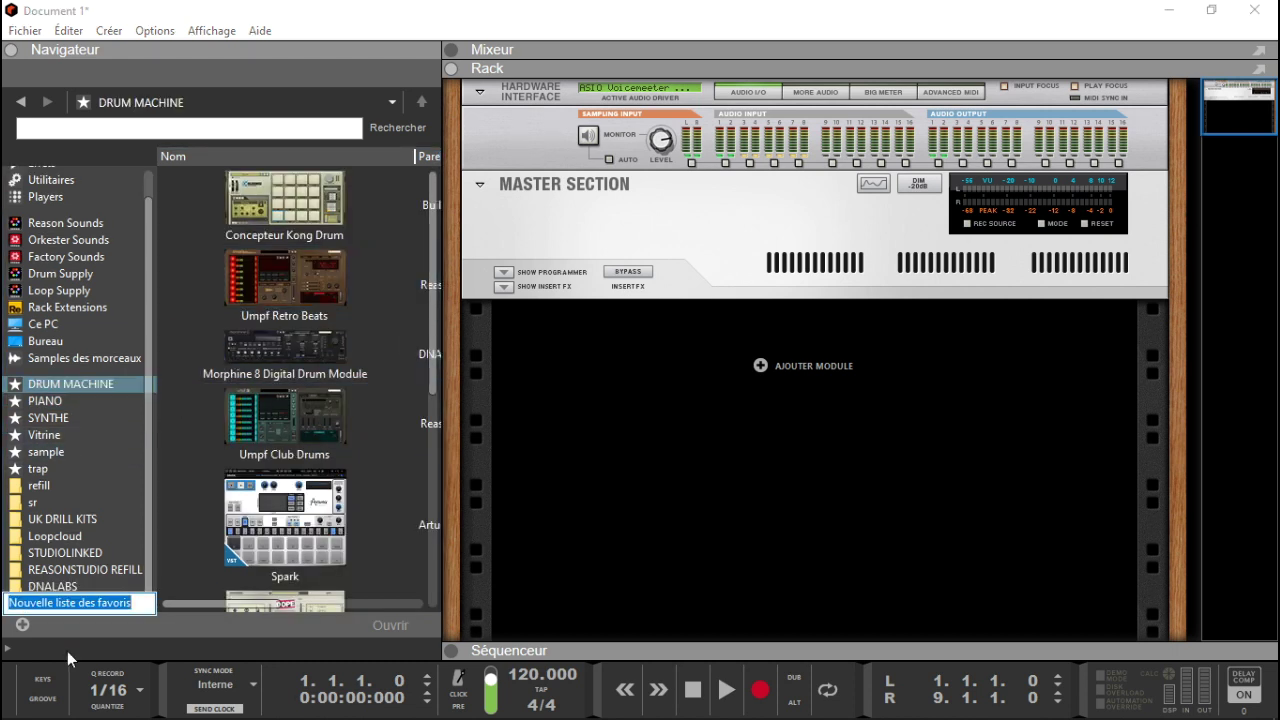
pyautogui.write('GENERATEUR D')
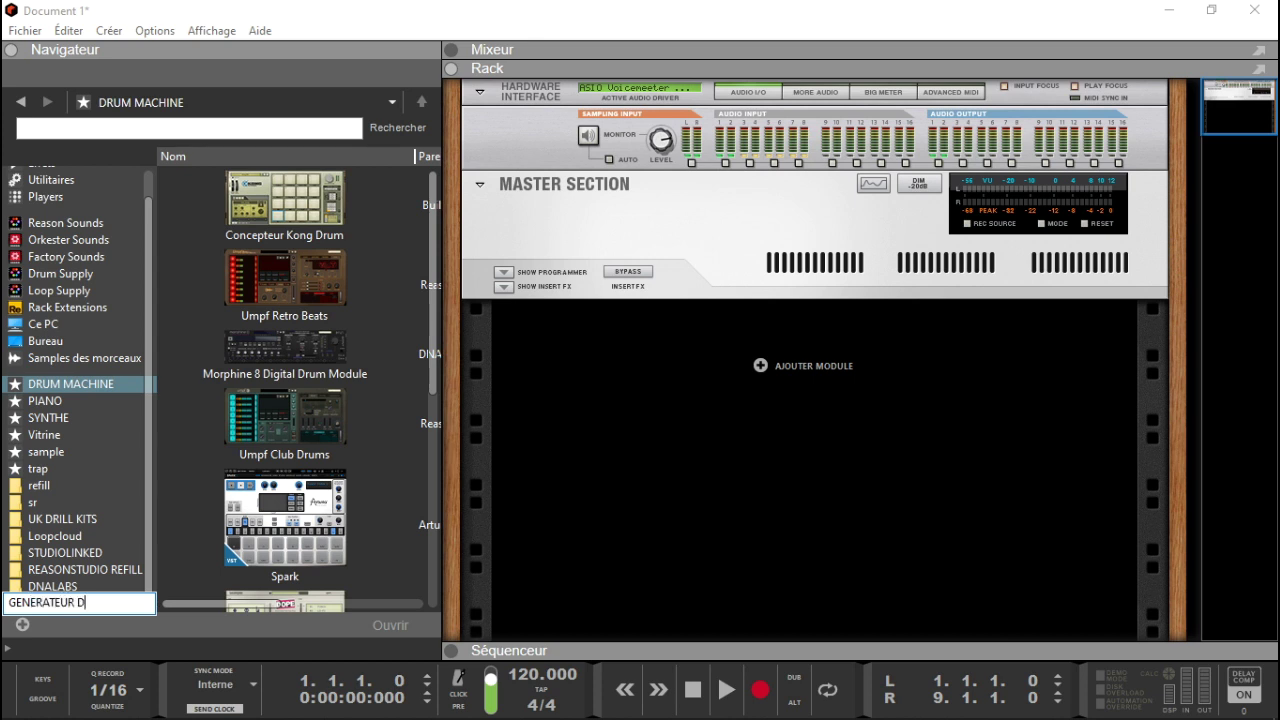
pyautogui.write('4ACC')
pyautogui.click(93, 604)
pyautogui.press('BackSpace')
pyautogui.write("''")
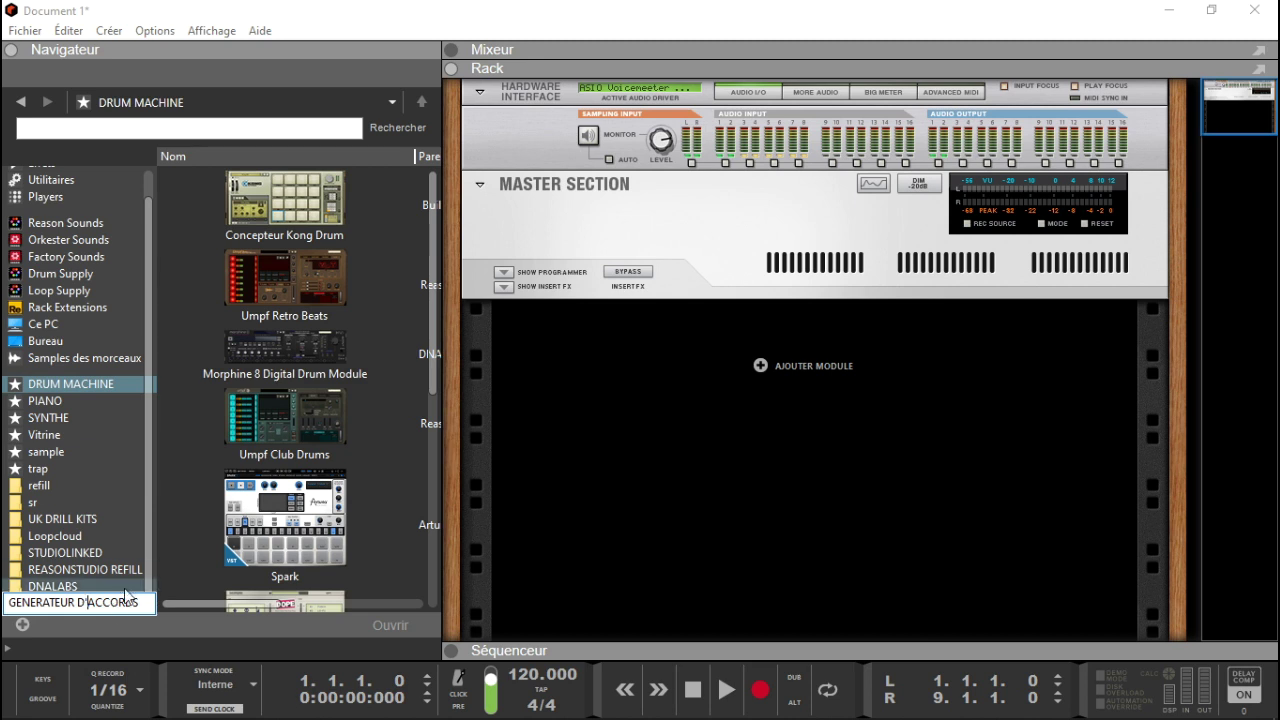
pyautogui.press('Return')
pyautogui.moveTo(59, 604); pyautogui.dragTo(89, 385)
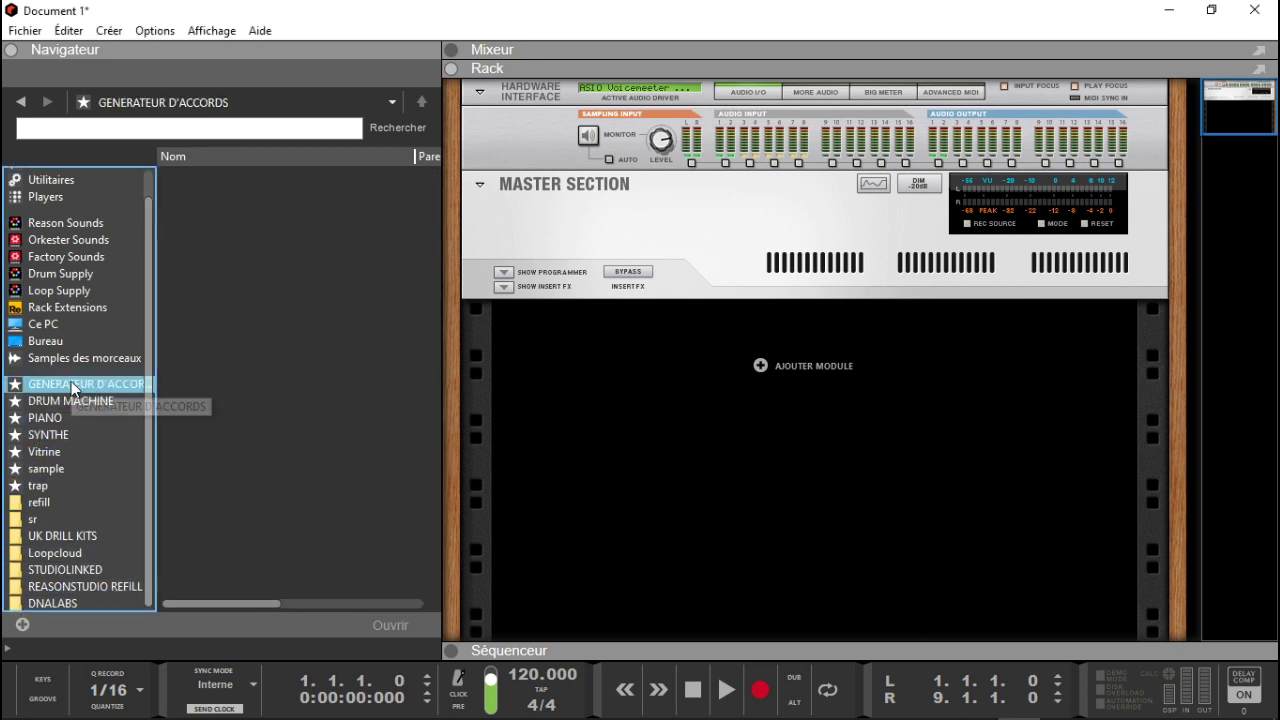
# Add the players Scales & Chords, ChordLine and ScaleMatrix to the GENERATEUR D'ACCORDS list
pyautogui.click(57, 199)
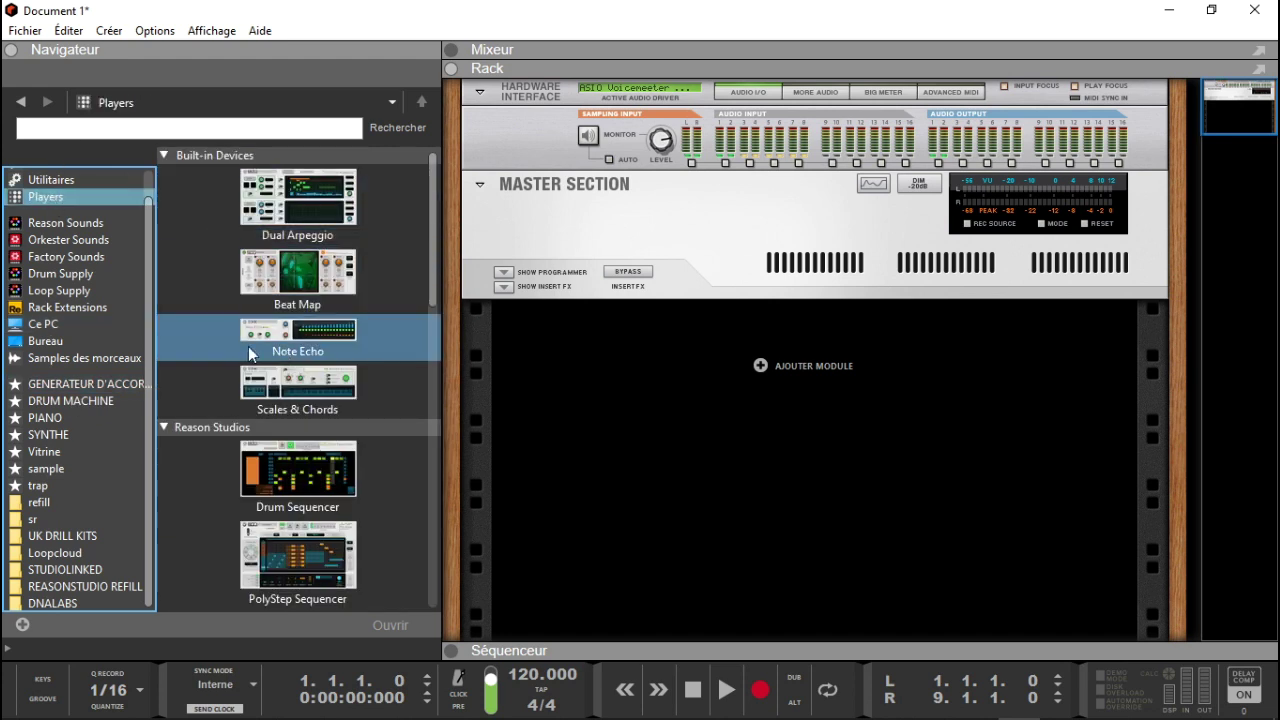
pyautogui.moveTo(333, 395); pyautogui.dragTo(109, 382)
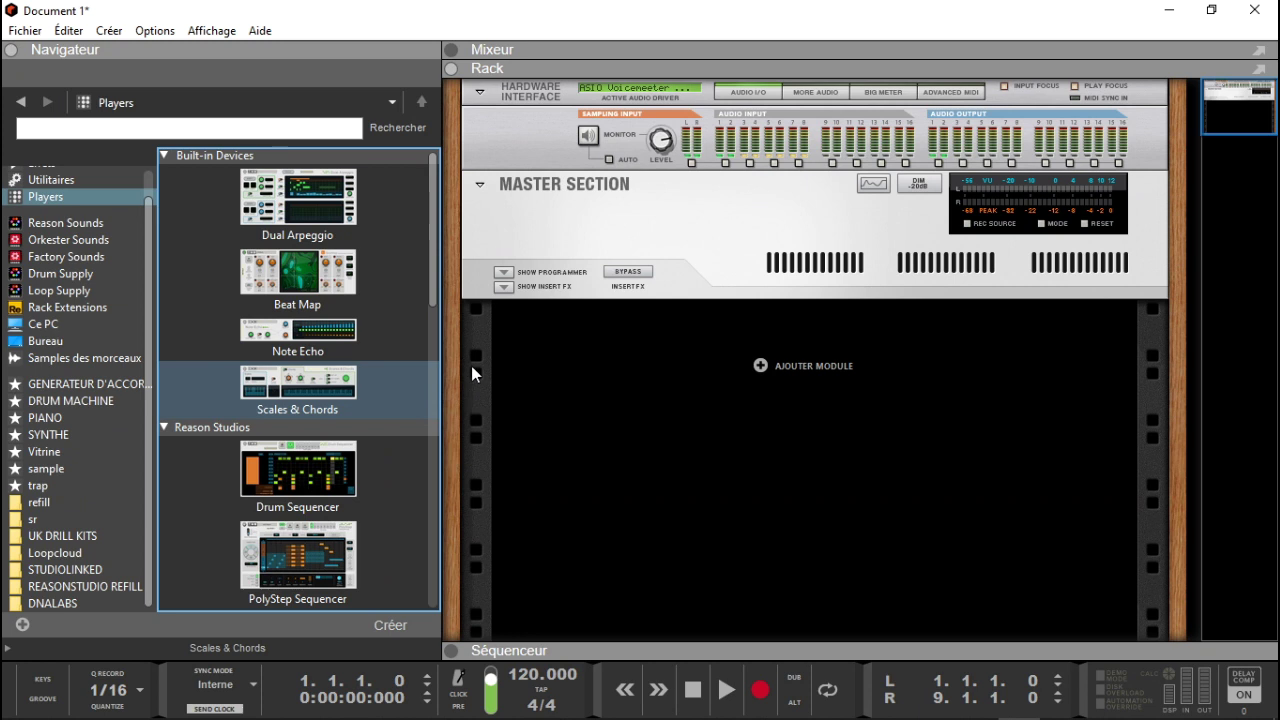
pyautogui.moveTo(429, 287); pyautogui.dragTo(465, 573)
pyautogui.moveTo(305, 398); pyautogui.dragTo(76, 381)
pyautogui.moveTo(251, 534); pyautogui.dragTo(31, 400)
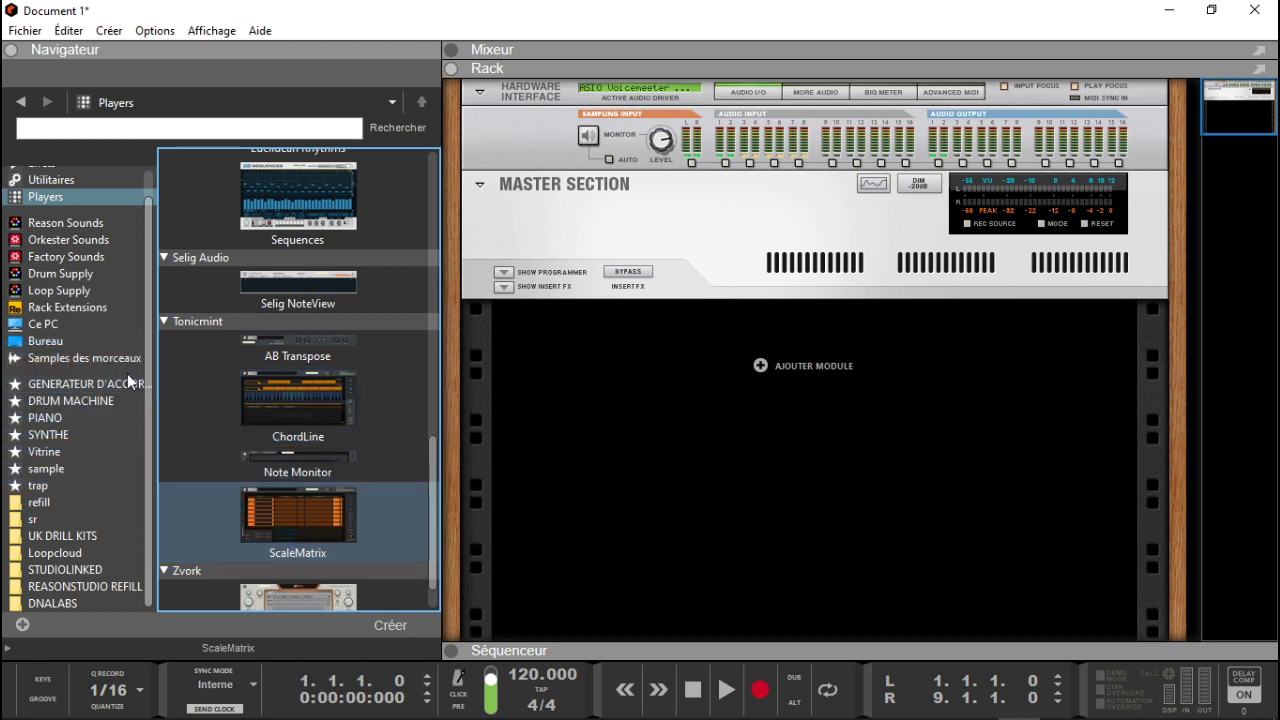
# Add the ChordSet Harmony Module from the Retouch Control utilities to the GENERATEUR D'ACCORDS list
pyautogui.scroll(1, 145, 227)
pyautogui.click(61, 208)
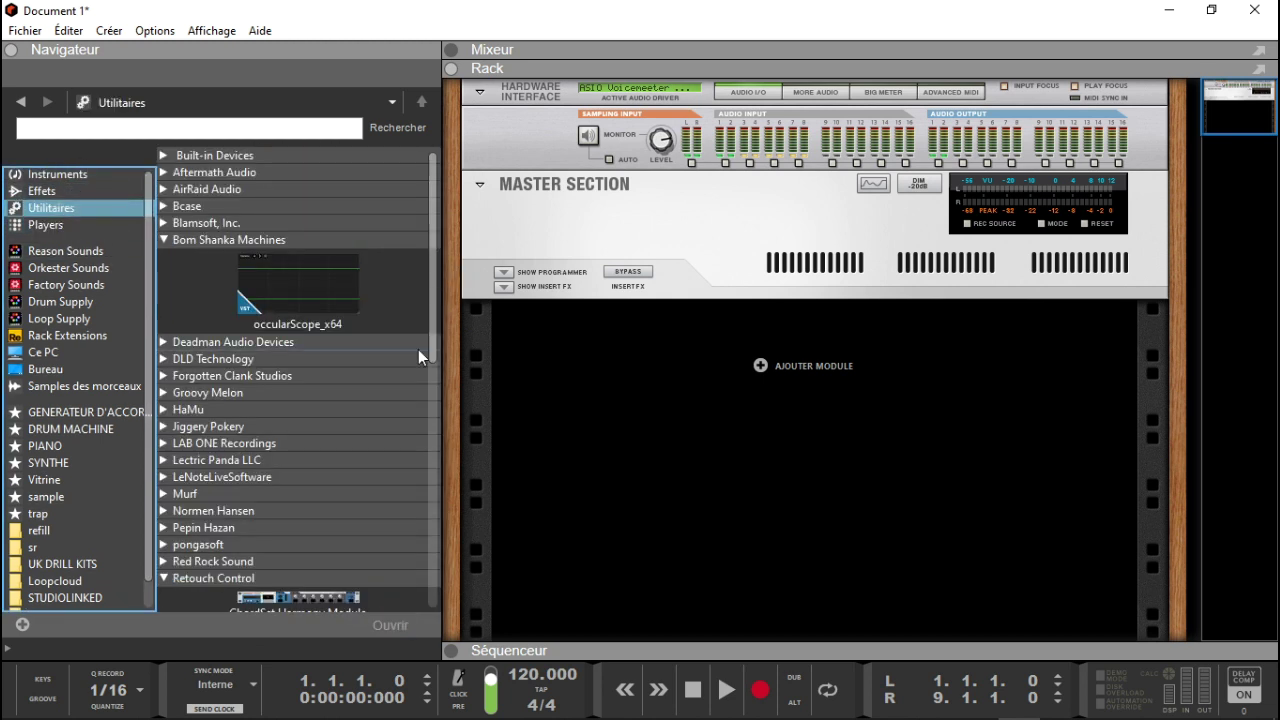
pyautogui.moveTo(290, 600); pyautogui.dragTo(26, 420)
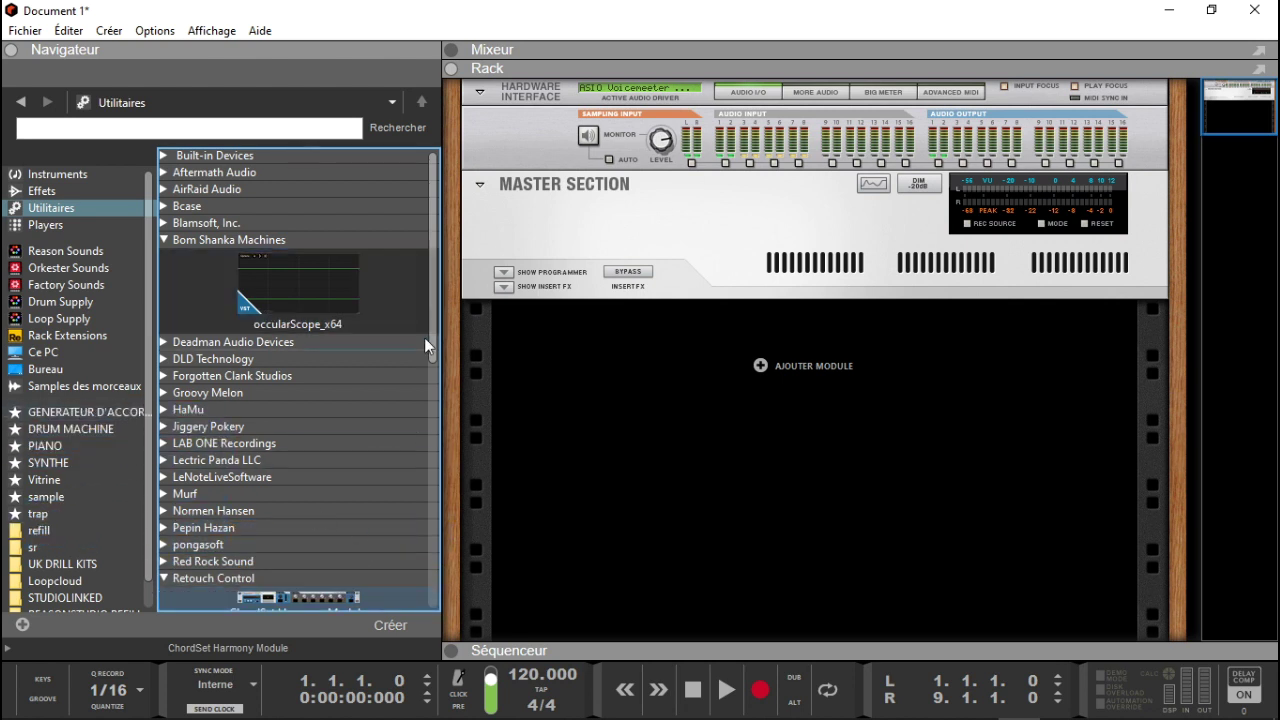
pyautogui.moveTo(433, 341); pyautogui.dragTo(435, 361)
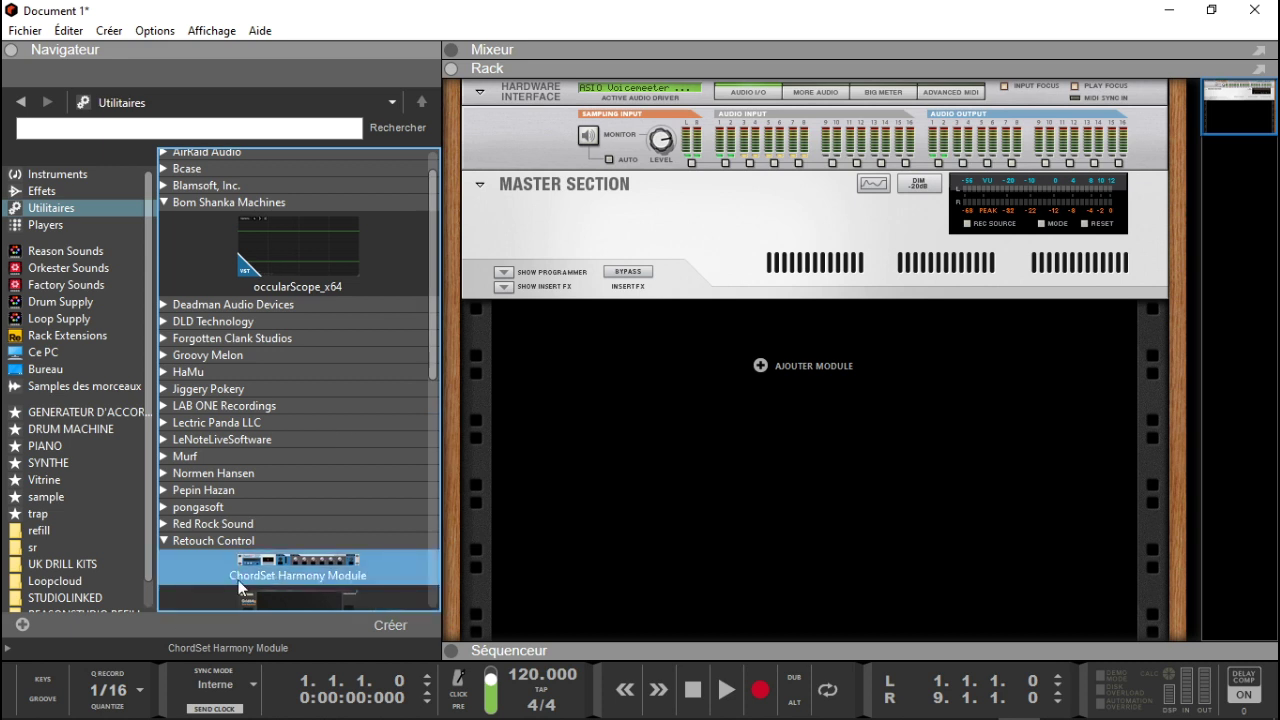
# Add the instruments Chord Prism and Scaler2 to the GENERATEUR D'ACCORDS list
pyautogui.click(45, 179)
pyautogui.scroll(-10, 306, 387)
pyautogui.moveTo(306, 387); pyautogui.dragTo(118, 411)
pyautogui.moveTo(430, 289); pyautogui.dragTo(436, 365)
pyautogui.click(343, 395)
pyautogui.moveTo(343, 395); pyautogui.dragTo(95, 411)
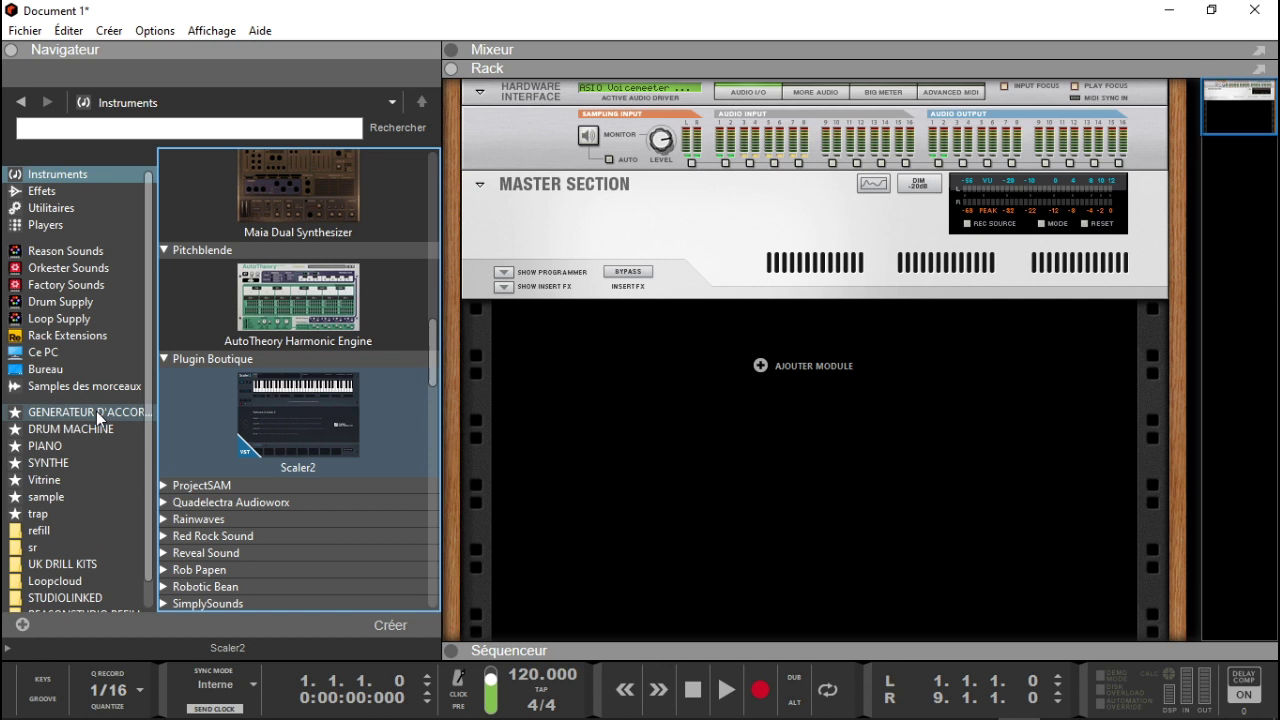
# Collapse the Thenatan and UJAM groups in the instruments list
pyautogui.moveTo(431, 359); pyautogui.dragTo(432, 398)
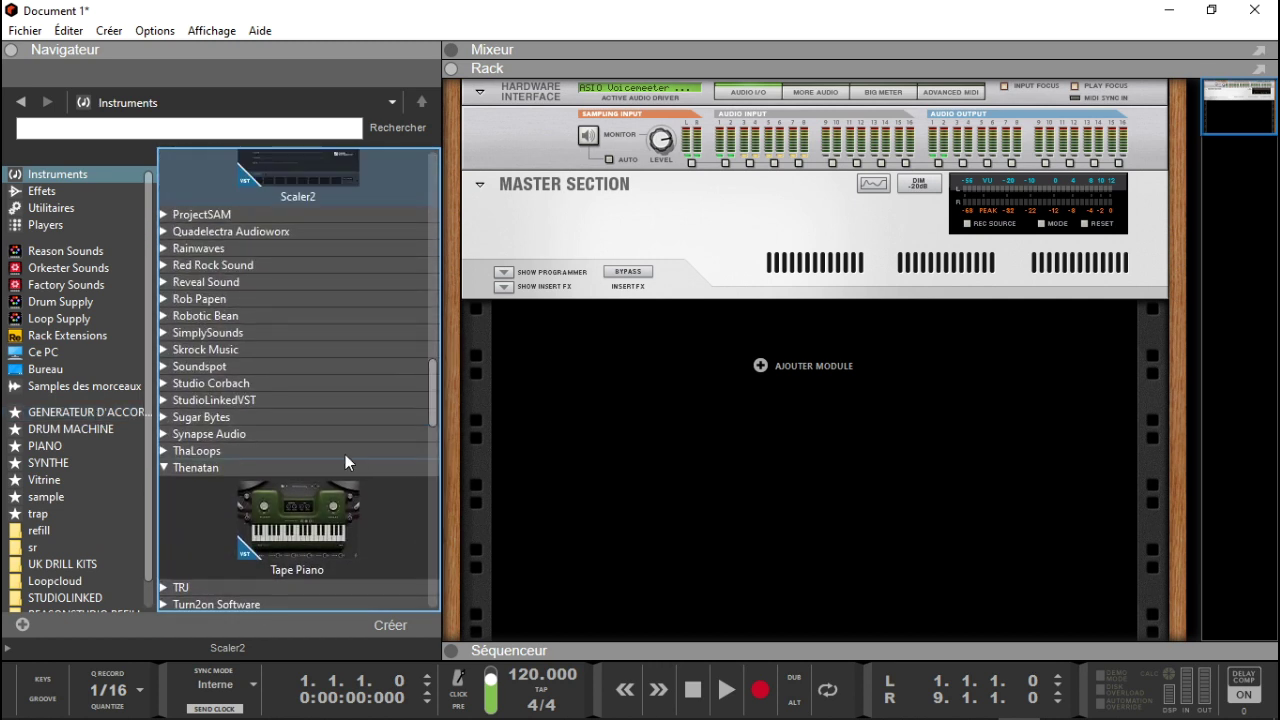
pyautogui.doubleClick(333, 465)
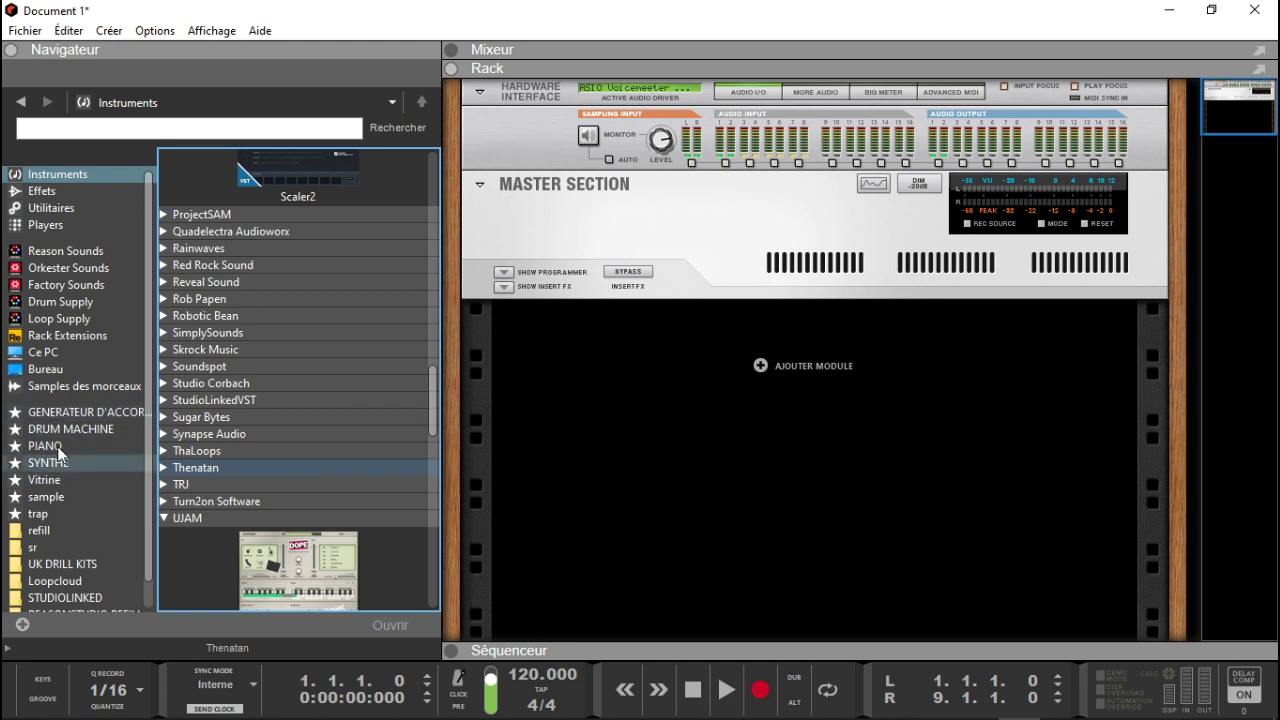
pyautogui.doubleClick(175, 523)
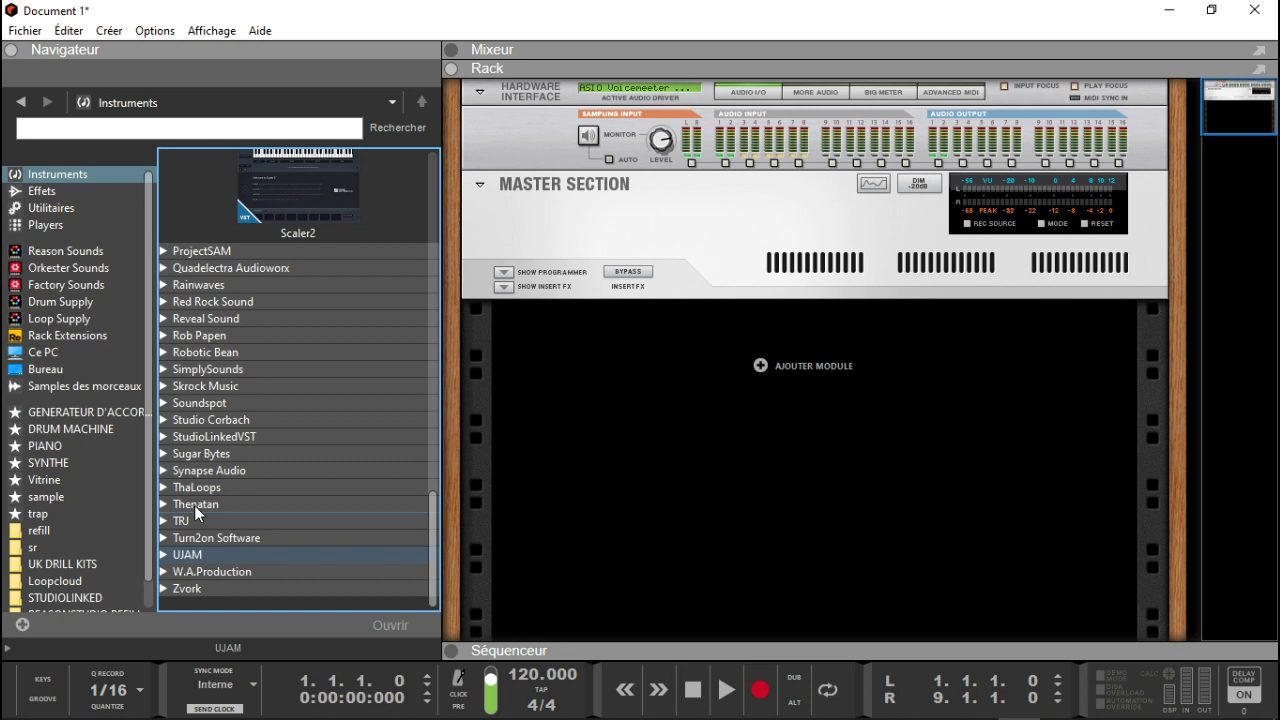
# Review the devices gathered in the GENERATEUR D'ACCORDS and DRUM MACHINE favourites lists
pyautogui.click(73, 413)
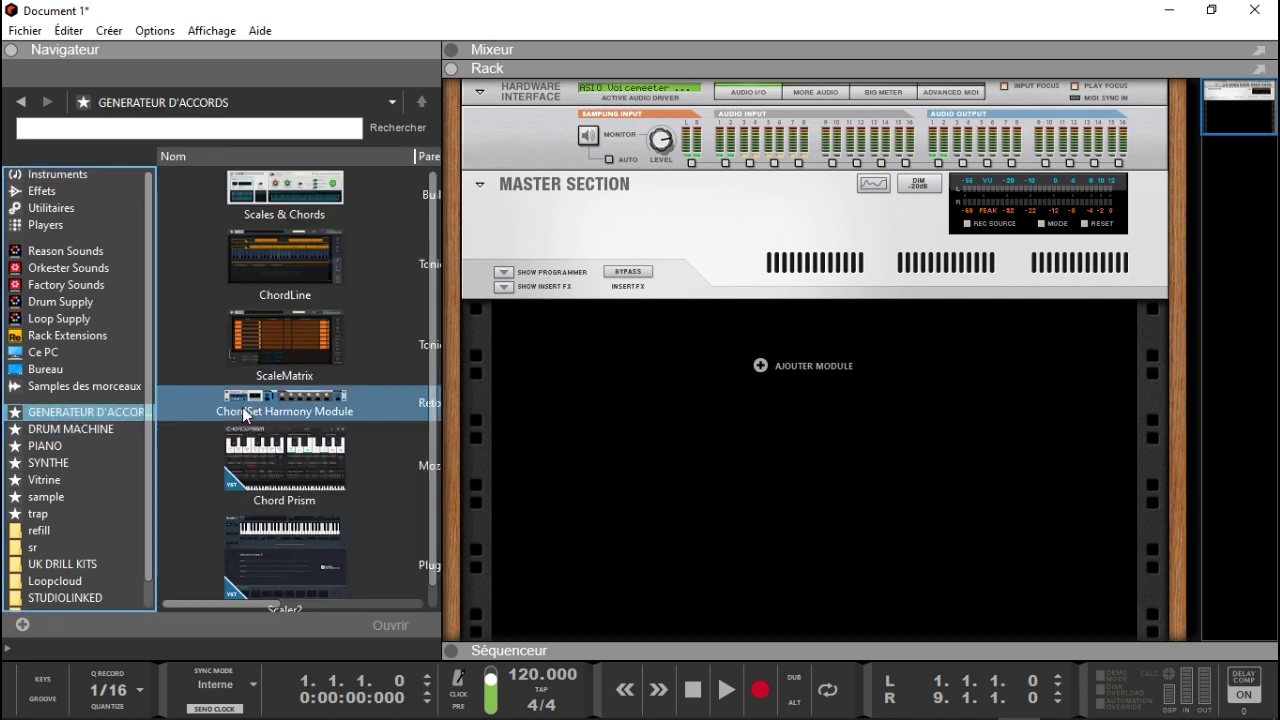
pyautogui.scroll(-1, 435, 363)
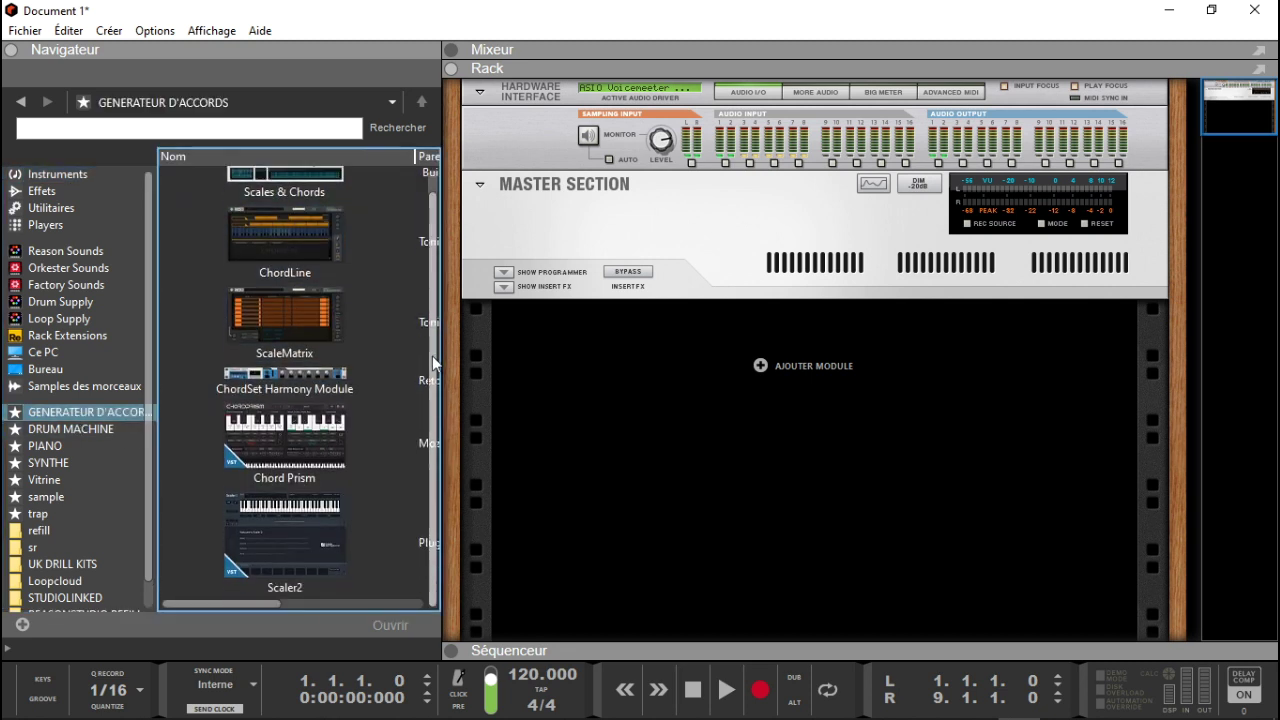
pyautogui.click(60, 430)
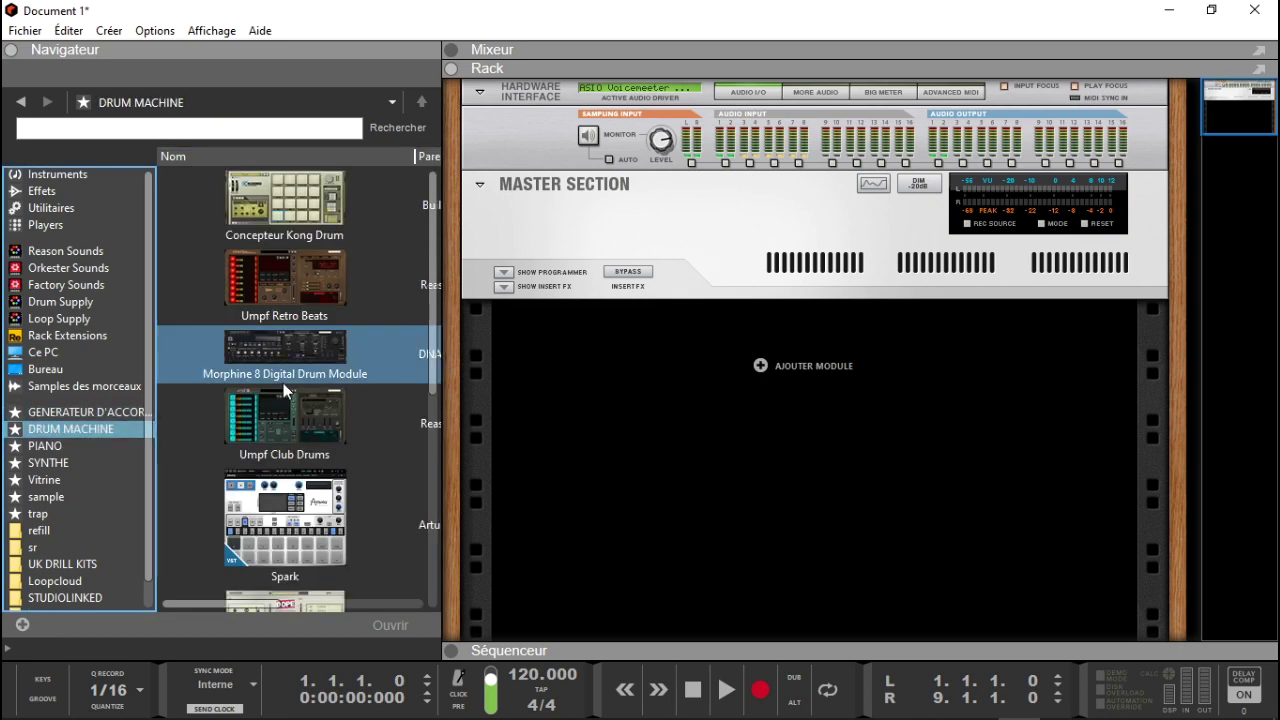
pyautogui.moveTo(436, 263); pyautogui.dragTo(483, 534)
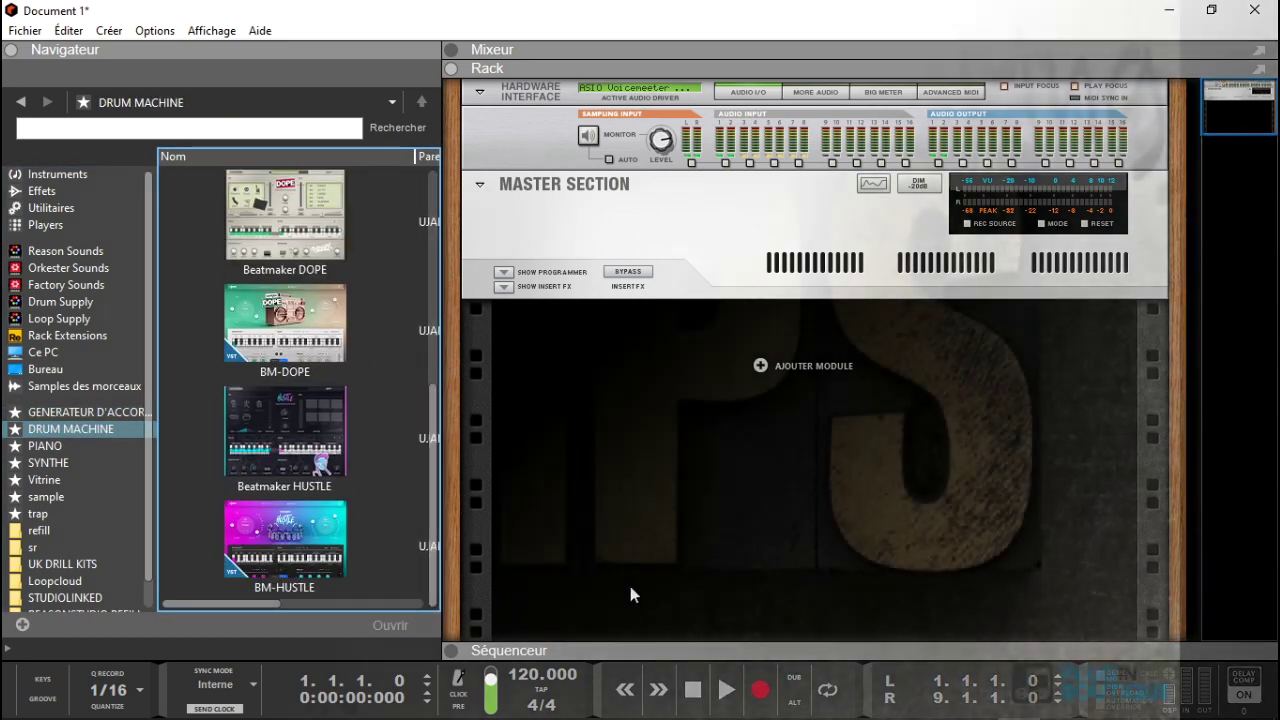